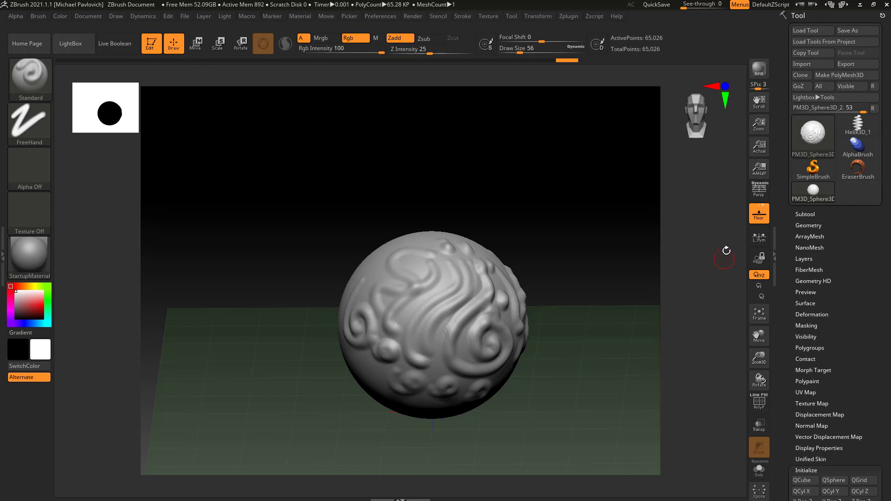
Clone the swirl-sculpted sphere tool, and switch back to the original PM3D_Sphere3D_2
mouse_move(562, 225)
mouse_down()
mouse_move(559, 215)
mouse_move(458, 260)
mouse_move(587, 222)
mouse_up()
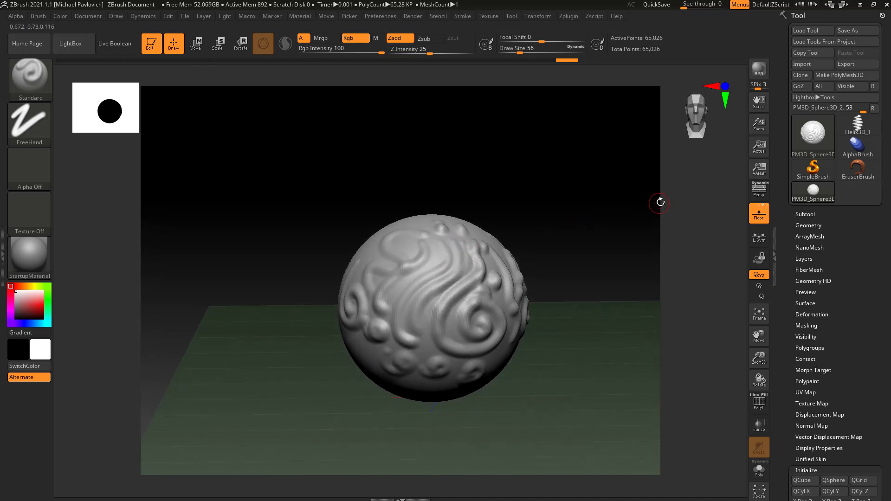
click(801, 75)
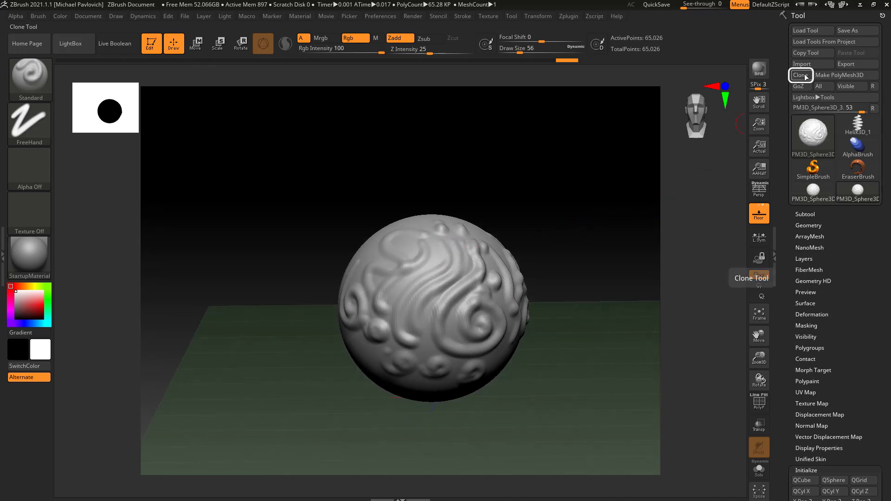
click(856, 190)
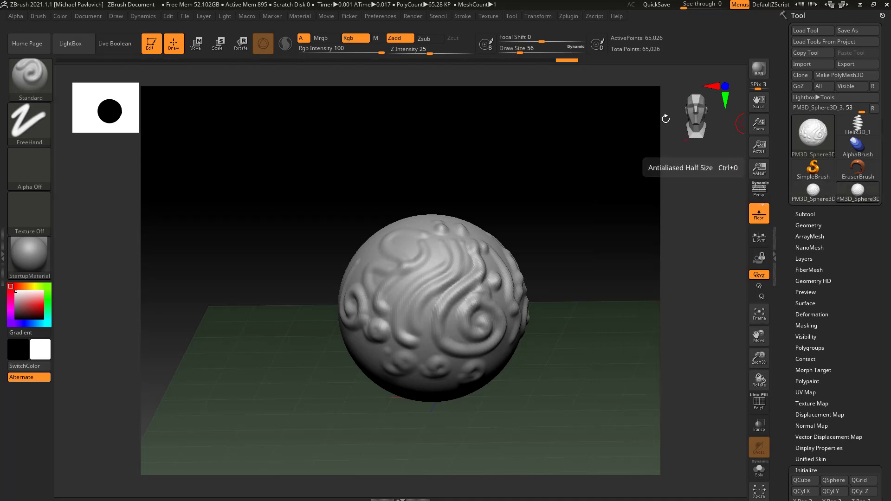
click(812, 189)
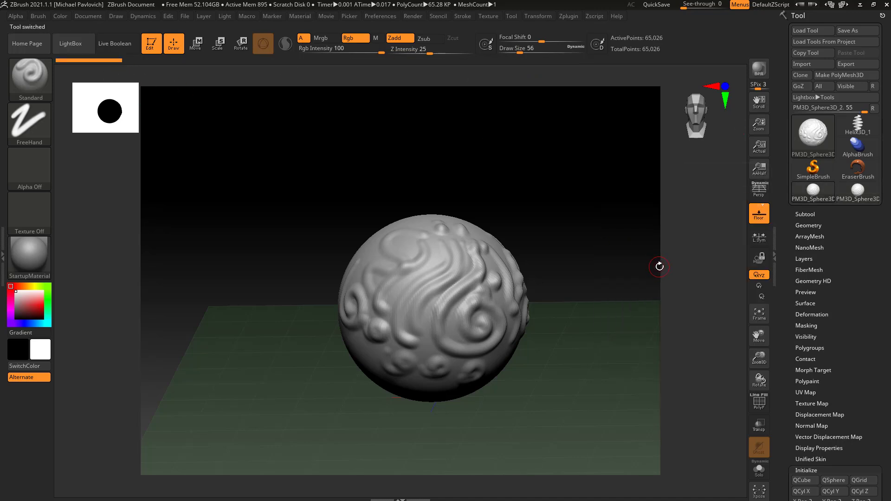
Copy the original sphere tool, paste it as another separate tool, and switch to the clone PM3D_Sphere3D_3
click(805, 52)
click(851, 53)
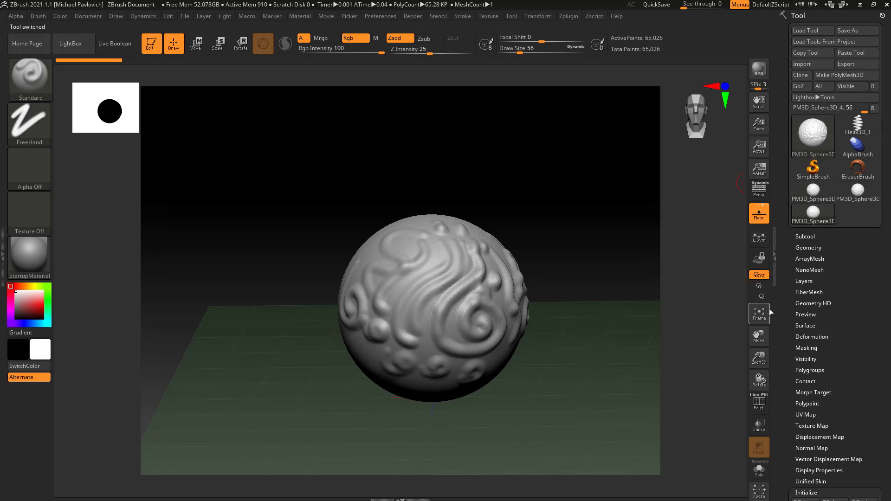
click(830, 203)
mouse_move(812, 142)
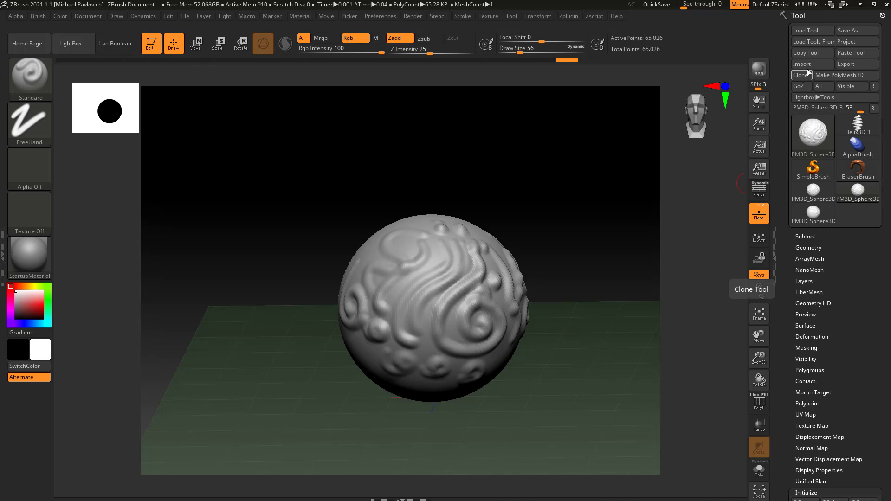
mouse_move(813, 218)
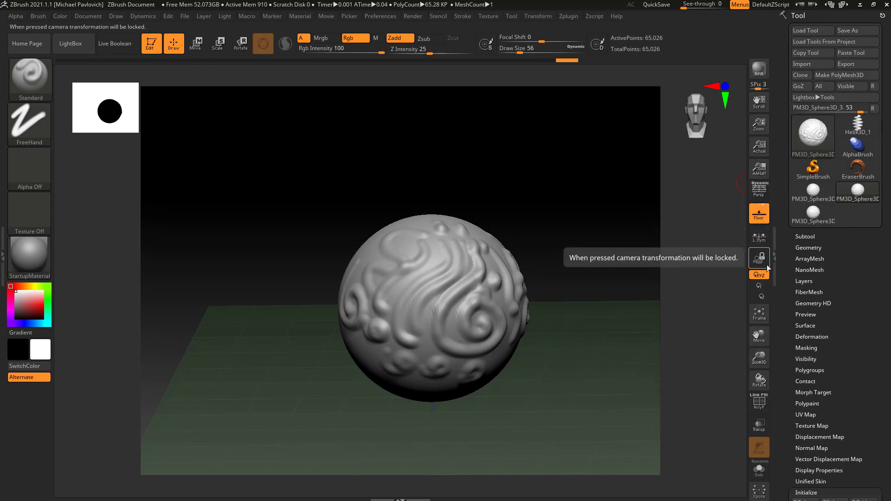
Sculpt large raised bulges on PM3D_Sphere3D_2 with the Standard brush at Draw Size 167, on its top, side and front
click(819, 199)
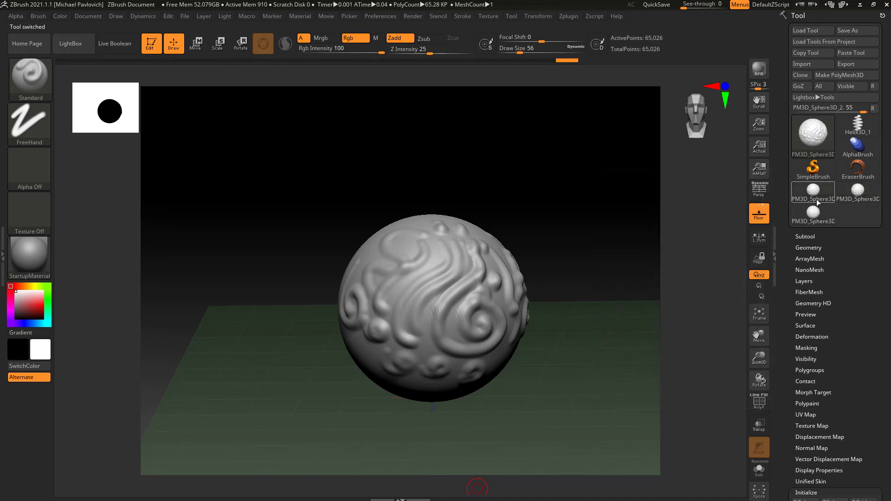
mouse_move(531, 207)
mouse_down()
mouse_move(460, 272)
mouse_move(424, 254)
mouse_move(432, 245)
mouse_up()
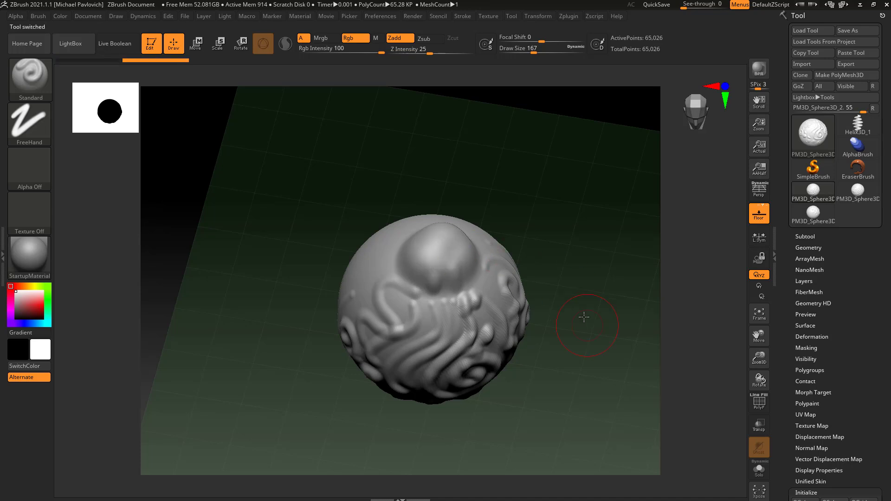
drag(588, 324, 522, 234)
mouse_move(480, 306)
mouse_down()
mouse_move(477, 278)
mouse_move(491, 276)
mouse_up()
drag(566, 213, 585, 233)
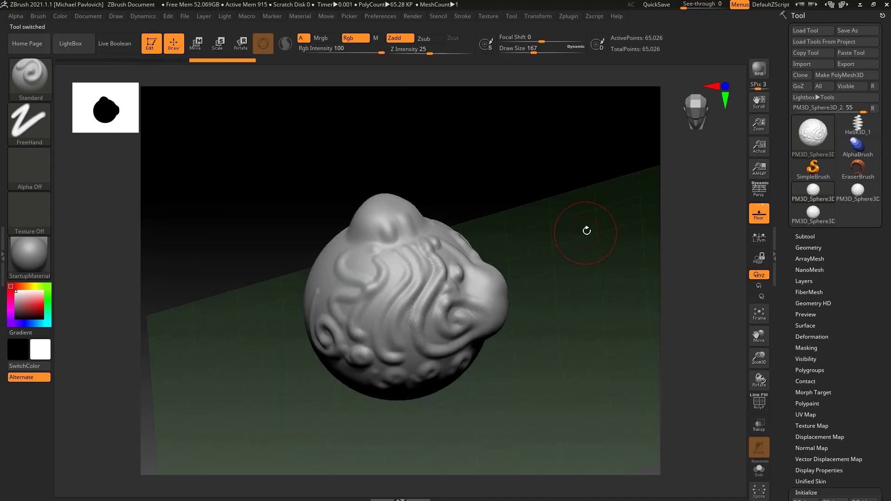
mouse_move(446, 260)
mouse_down()
mouse_move(398, 282)
mouse_move(389, 260)
mouse_move(404, 320)
mouse_move(459, 232)
mouse_up()
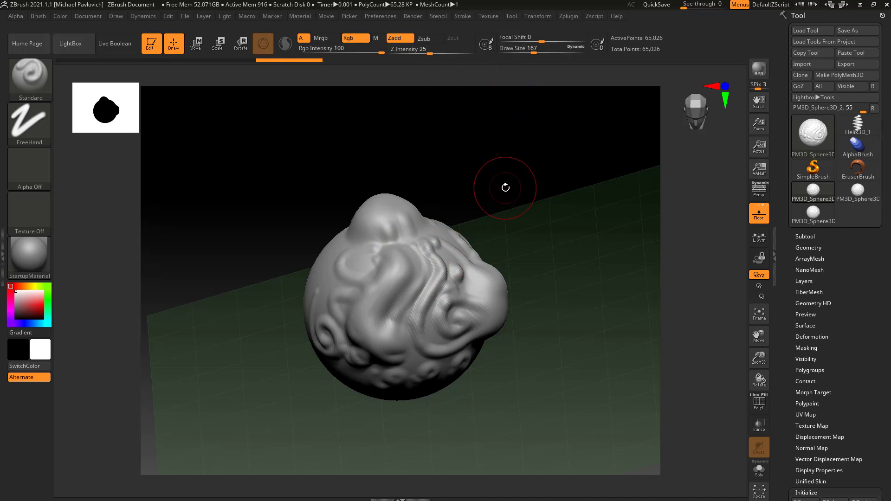
Set the brush Draw Size to 172 and build up more large bulges around the sides of the sphere
key(s)
drag(505, 191, 509, 190)
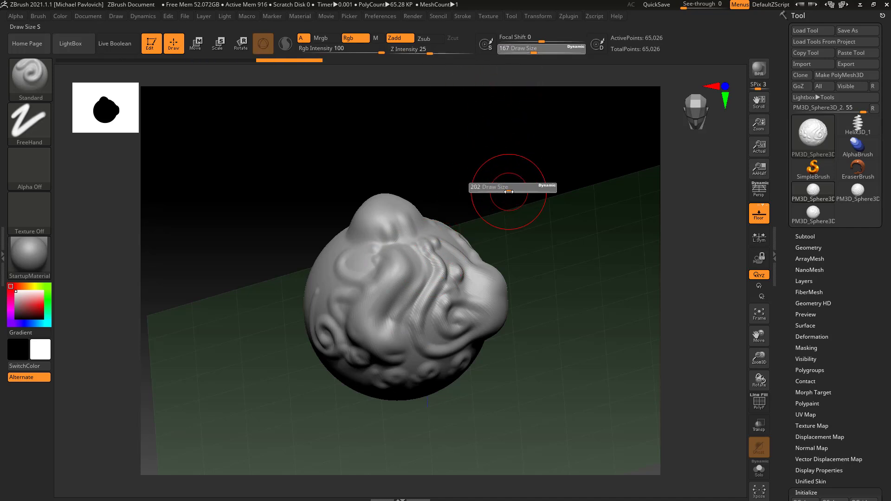
drag(535, 52, 534, 52)
drag(503, 207, 538, 176)
mouse_move(308, 309)
mouse_down()
mouse_move(344, 324)
mouse_move(315, 288)
mouse_move(320, 297)
mouse_up()
drag(521, 250, 466, 261)
mouse_move(375, 312)
mouse_down()
mouse_move(355, 296)
mouse_move(364, 320)
mouse_move(364, 304)
mouse_up()
mouse_move(464, 271)
mouse_down()
mouse_move(484, 282)
mouse_move(464, 297)
mouse_move(464, 278)
mouse_up()
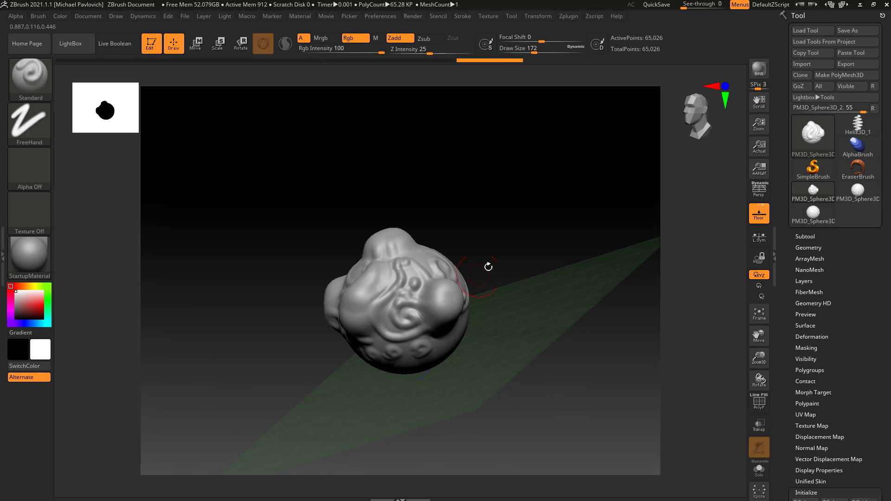
drag(503, 244, 528, 253)
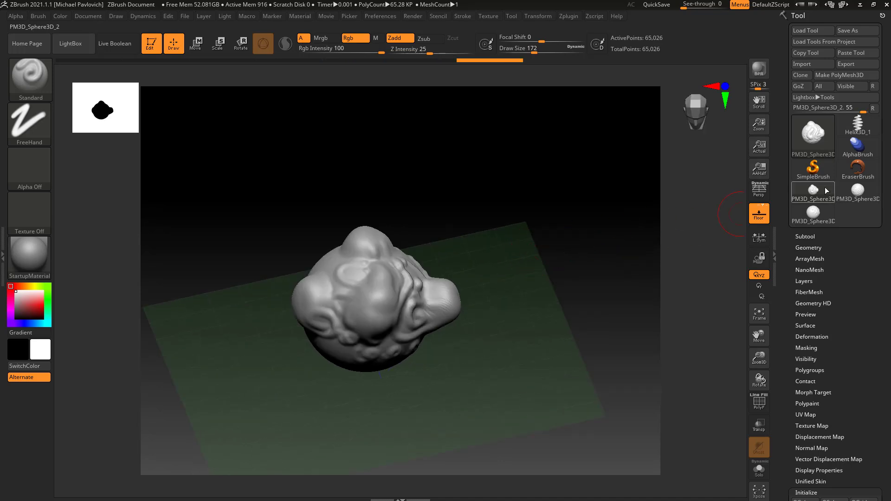
Switch to the PM3D_Sphere3D_3 tool and carve three wide, recessed dents into the sphere's surface
click(857, 190)
drag(472, 254, 474, 237)
mouse_move(316, 278)
mouse_down()
mouse_move(306, 305)
mouse_move(328, 302)
mouse_move(310, 308)
mouse_move(320, 285)
mouse_up()
drag(408, 223, 446, 216)
mouse_move(362, 267)
mouse_down()
mouse_move(366, 258)
mouse_move(378, 262)
mouse_up()
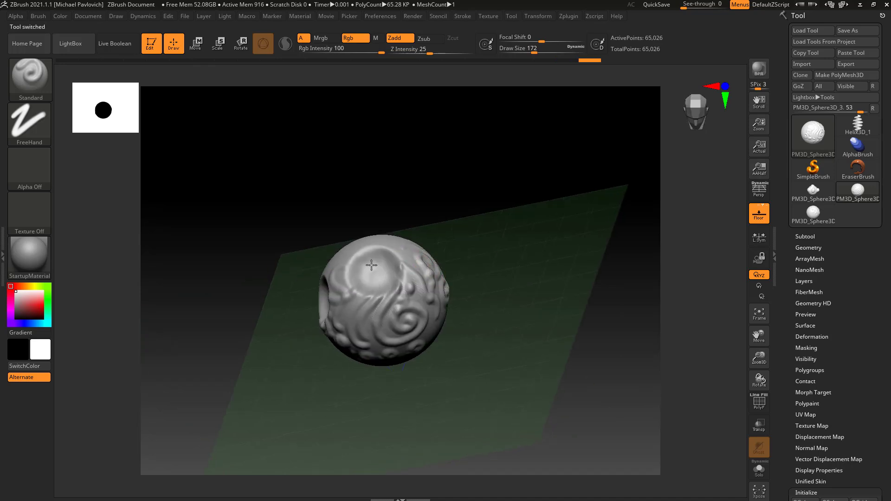
drag(505, 259, 481, 255)
mouse_move(422, 283)
mouse_down()
mouse_move(445, 292)
mouse_move(434, 277)
mouse_move(429, 284)
mouse_up()
mouse_move(503, 205)
mouse_down()
mouse_move(549, 195)
mouse_move(493, 210)
mouse_up()
Switch to the PM3D_Sphere3D_4 tool and smooth away the swirl details across the sphere
click(813, 213)
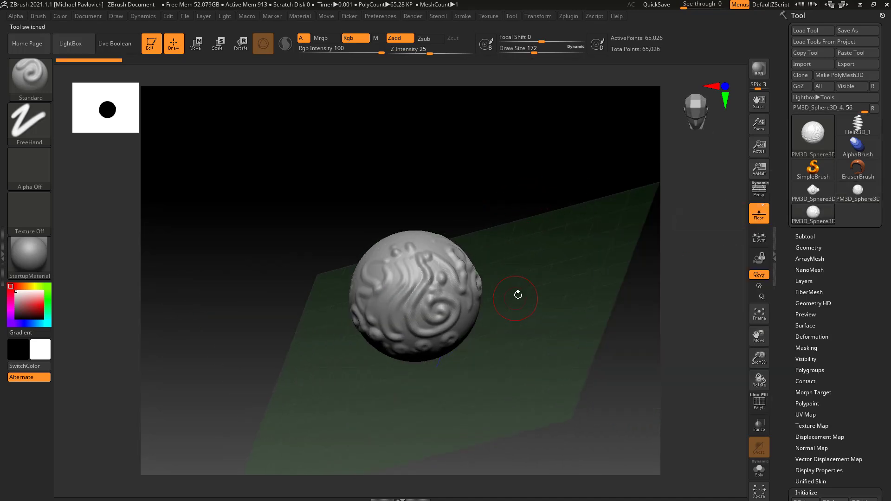
drag(537, 275, 403, 283)
key(shift)
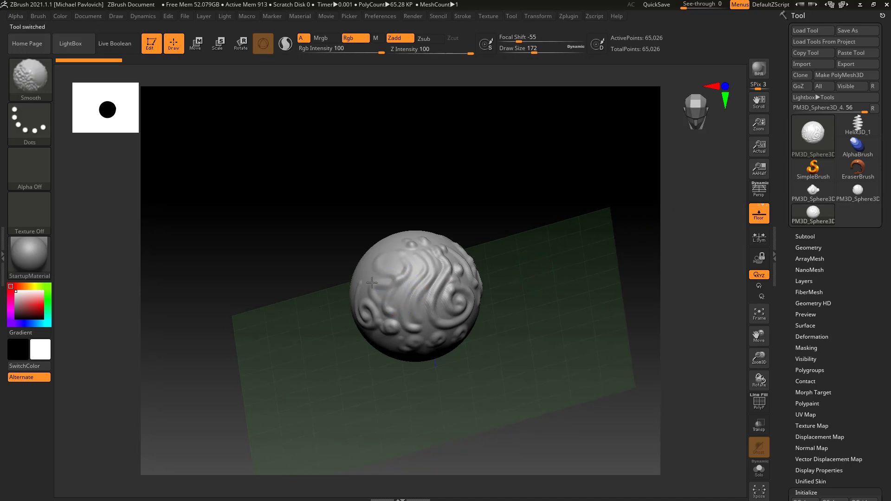
mouse_move(389, 330)
shift+mouse_down()
mouse_move(415, 327)
mouse_move(457, 291)
mouse_move(467, 293)
mouse_move(464, 321)
mouse_move(459, 259)
mouse_move(437, 247)
mouse_move(386, 279)
mouse_move(415, 272)
shift+mouse_up()
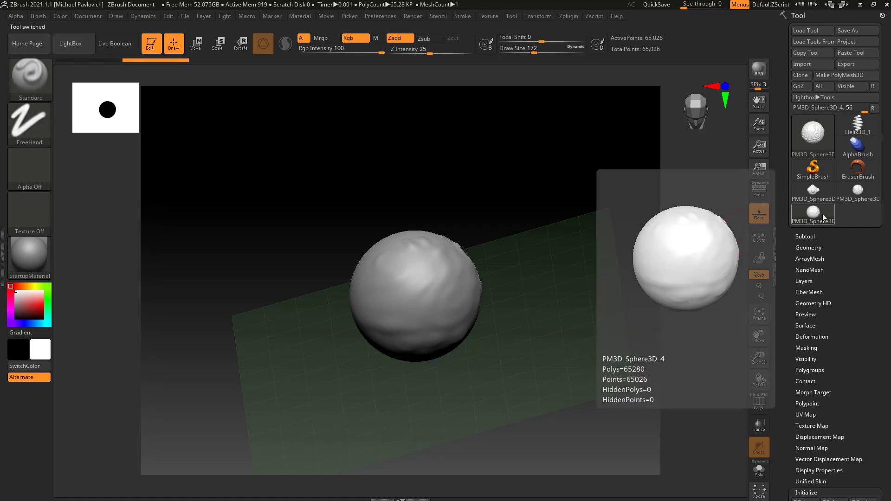
Compare the bulged, dented and smoothed spheres by switching between the three tools and viewing them from several angles
click(821, 190)
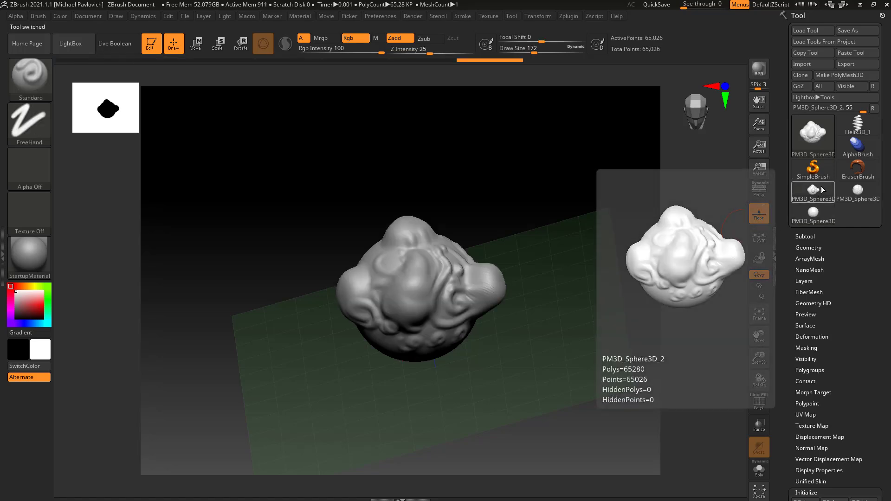
click(857, 189)
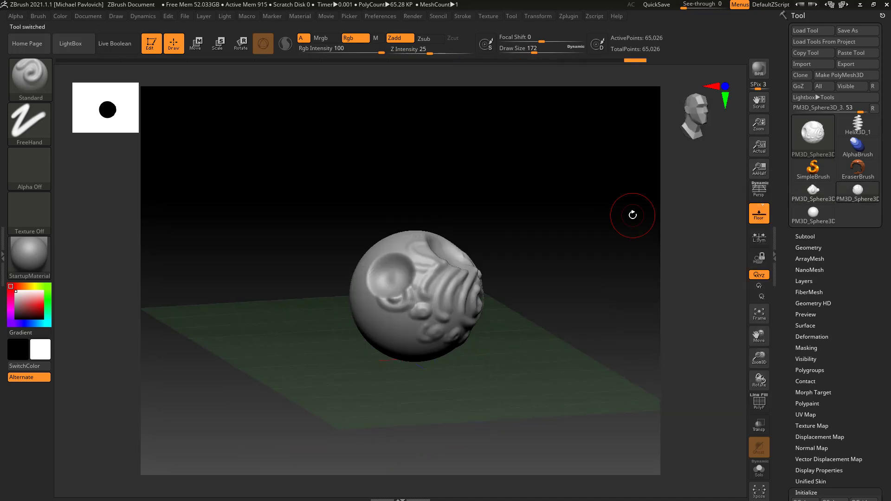
drag(623, 207, 600, 221)
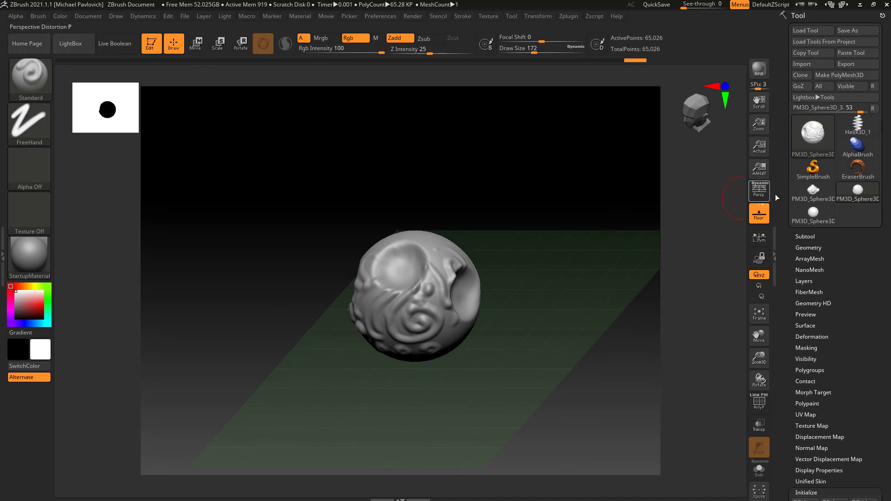
click(813, 198)
click(811, 212)
click(817, 191)
click(857, 189)
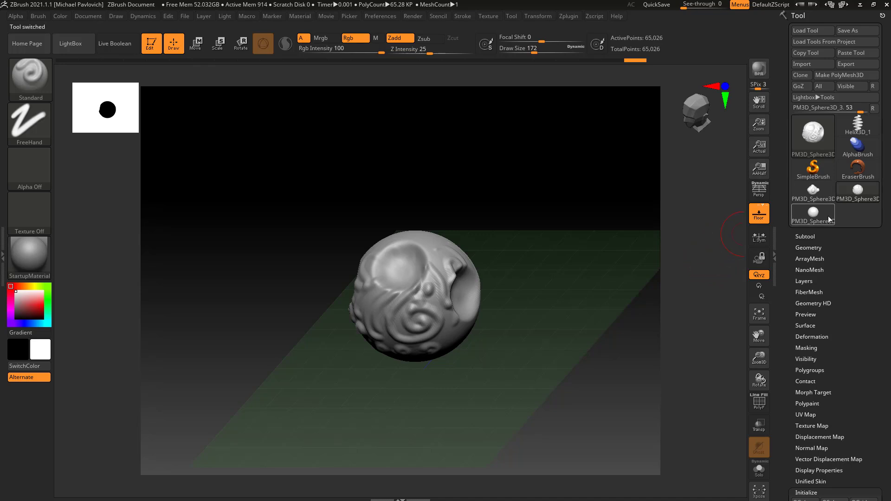
click(818, 213)
click(866, 189)
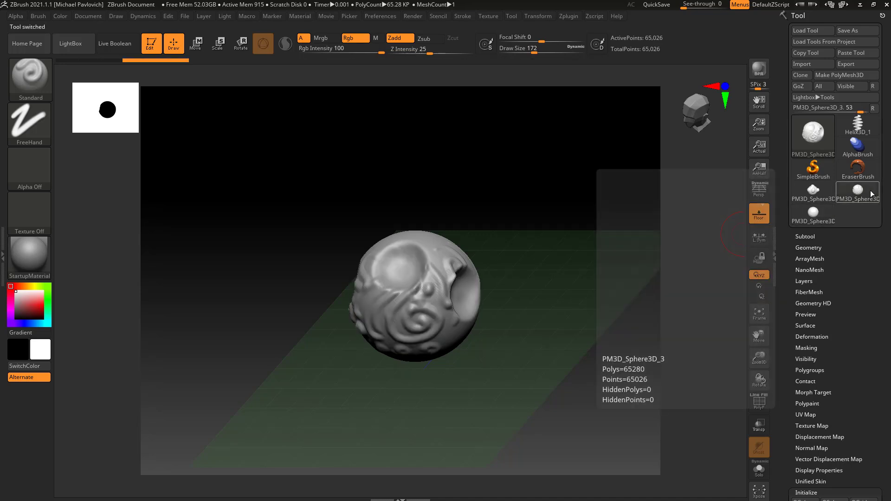
Switch to PM3D_Sphere3D_2 and sculpt a small bump onto its large front bulge
click(813, 194)
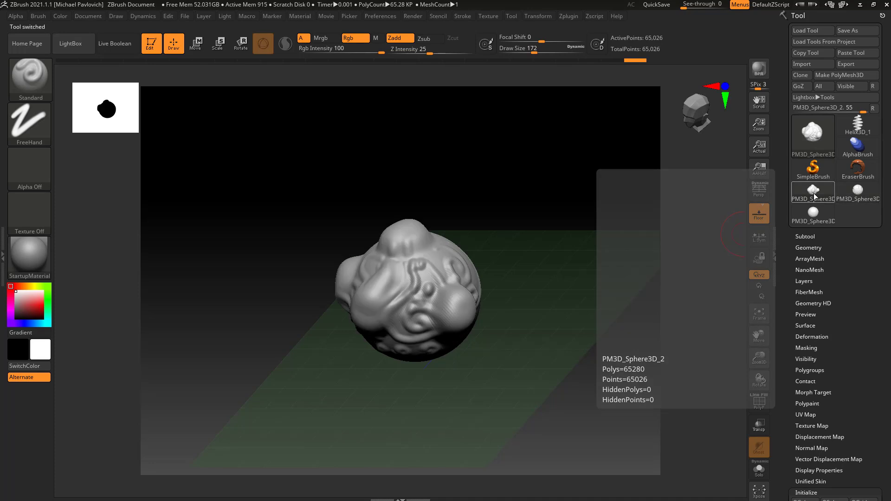
drag(627, 224, 626, 249)
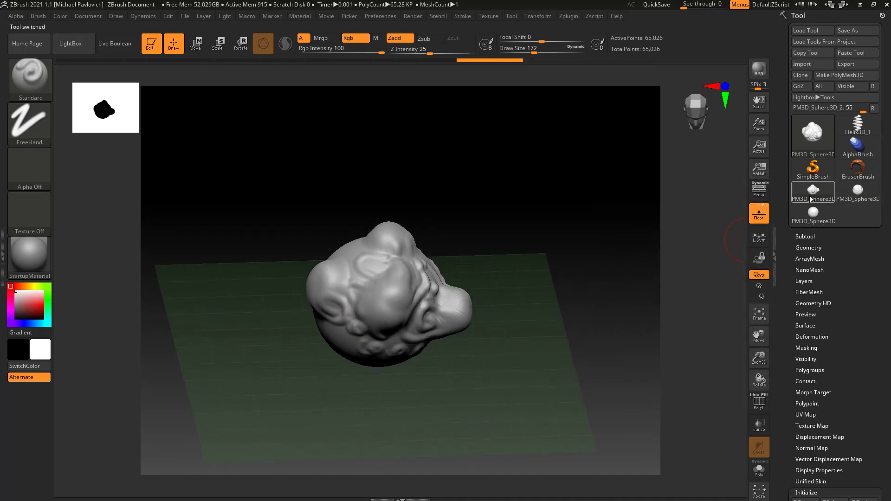
drag(637, 324, 592, 305)
click(391, 311)
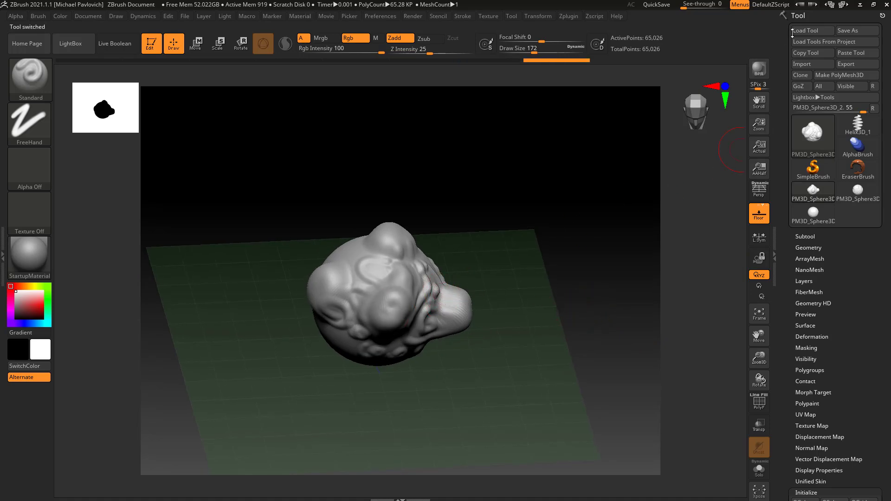
Save the bulged sphere tool as SphereTest in the ZTools folder
key(ctrl+s)
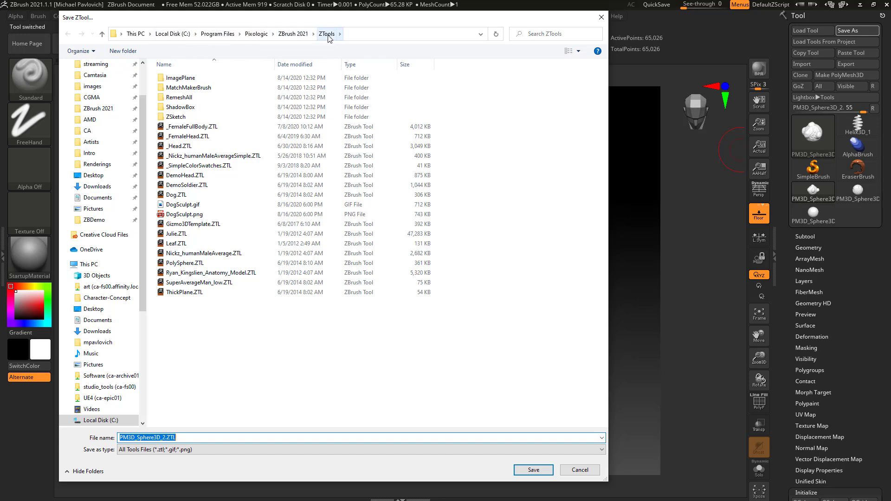
drag(199, 436, 105, 449)
text(SphereTest)
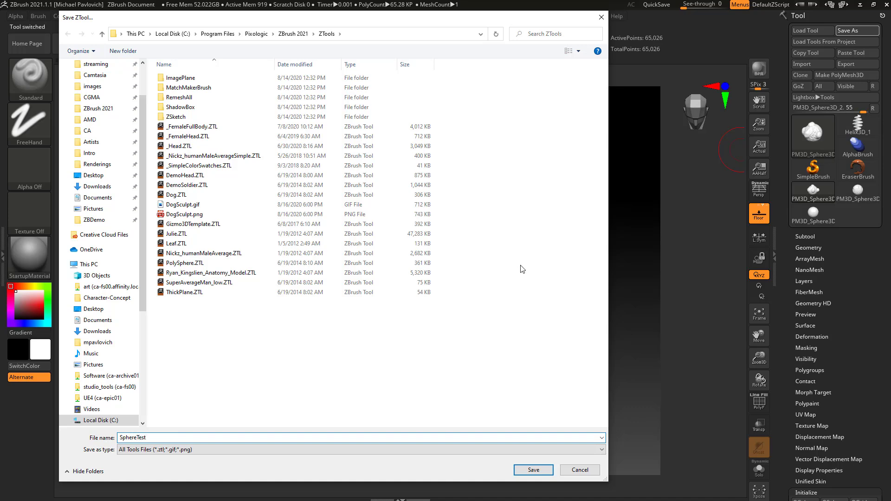
click(533, 470)
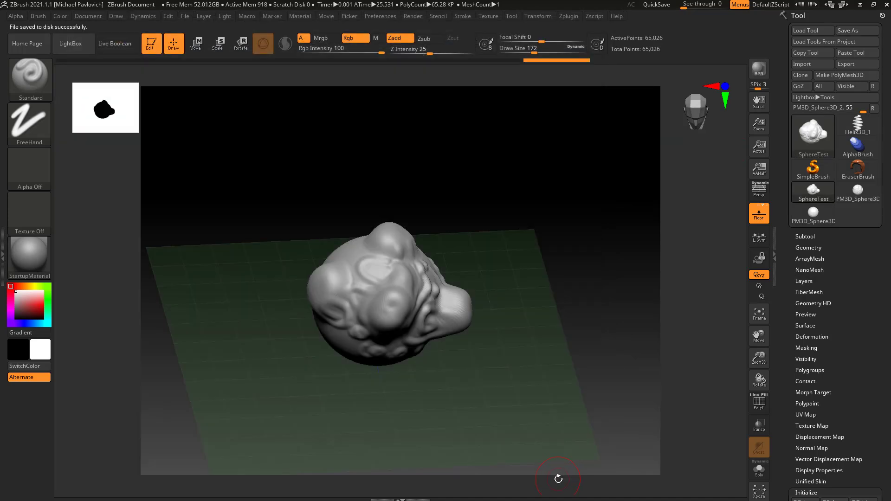
Review SphereTest and the two other sphere tools, and check the file name offered for saving SphereTest
mouse_move(814, 139)
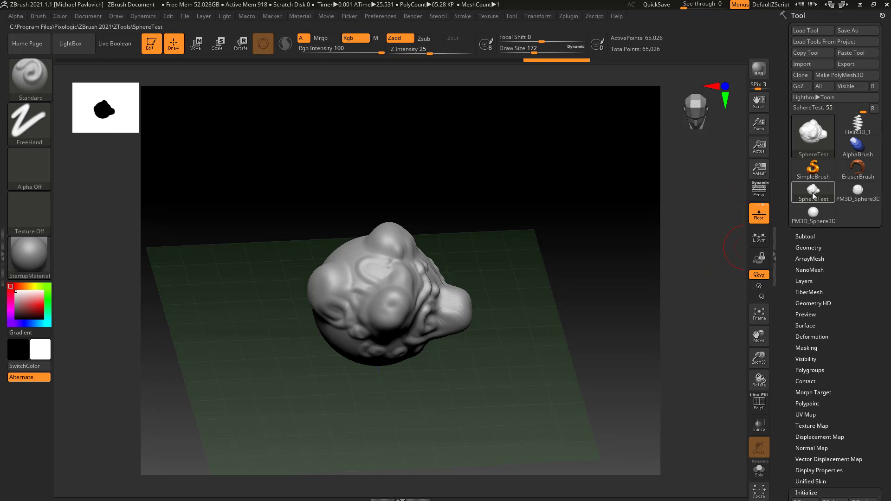
mouse_move(812, 196)
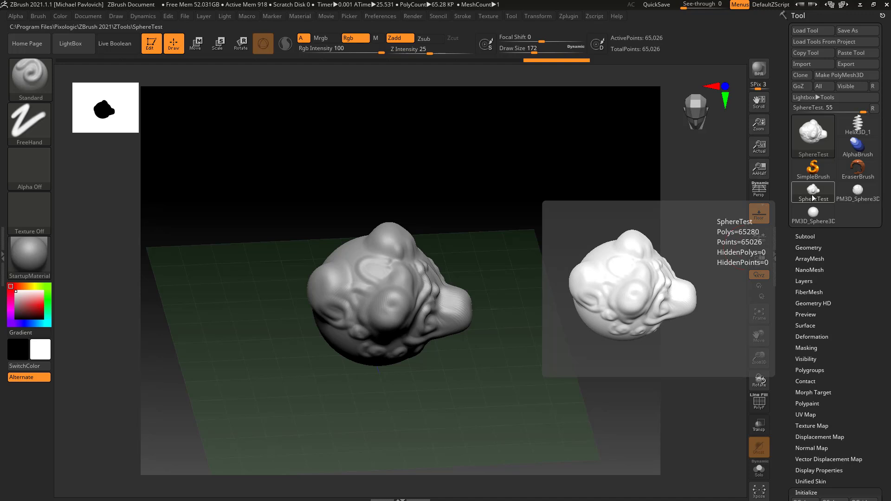
click(853, 197)
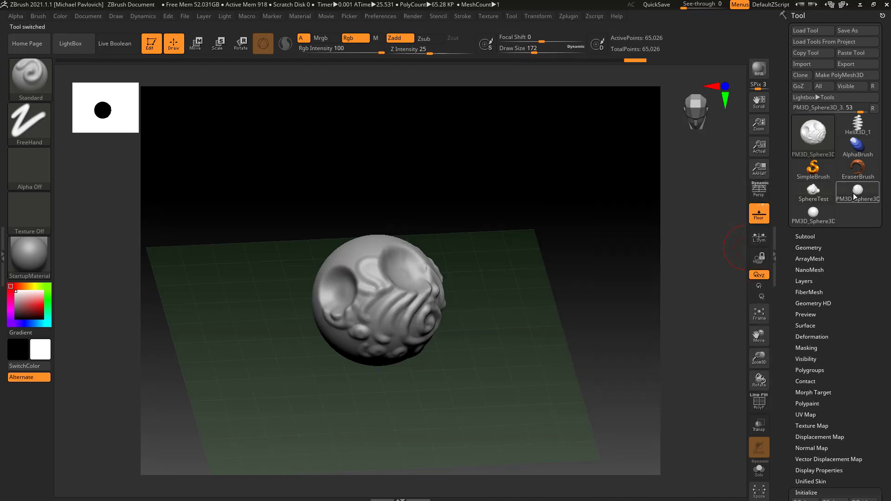
click(818, 218)
click(849, 197)
mouse_move(863, 191)
click(815, 191)
click(847, 30)
click(600, 18)
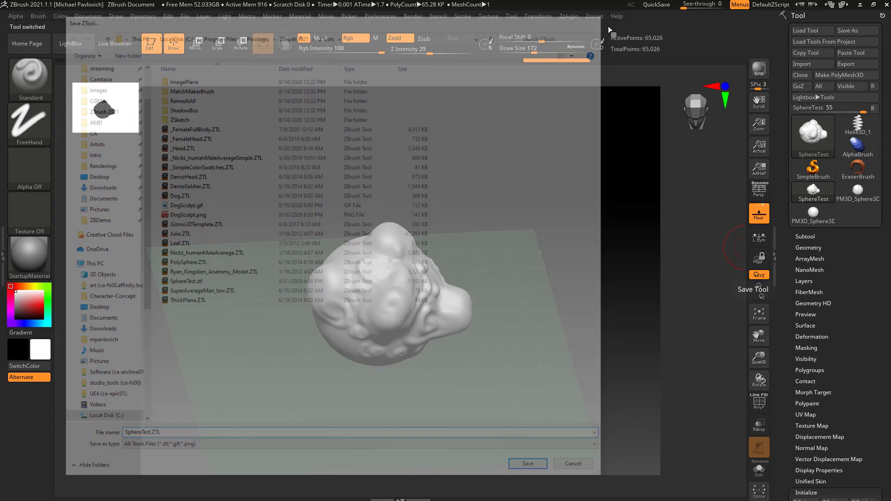
Switch to the dented sphere PM3D_Sphere3D_3 and save it as SphereTestCrater in the ZTools folder
click(858, 190)
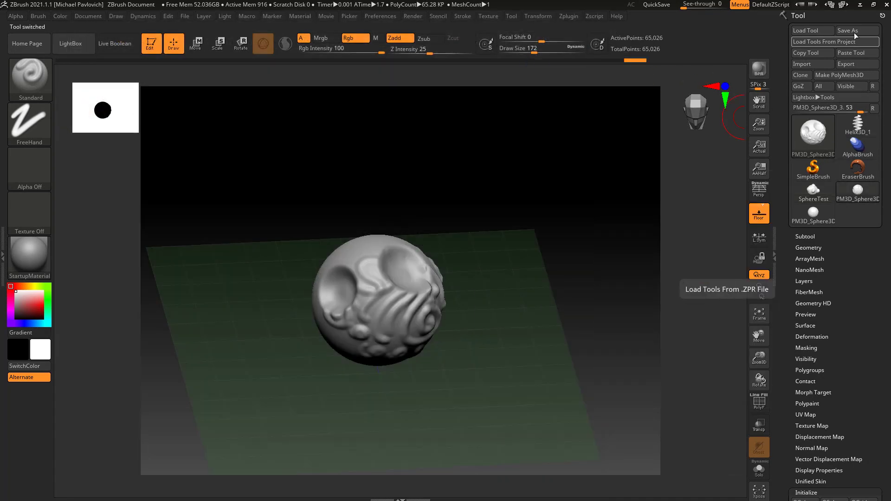
click(854, 30)
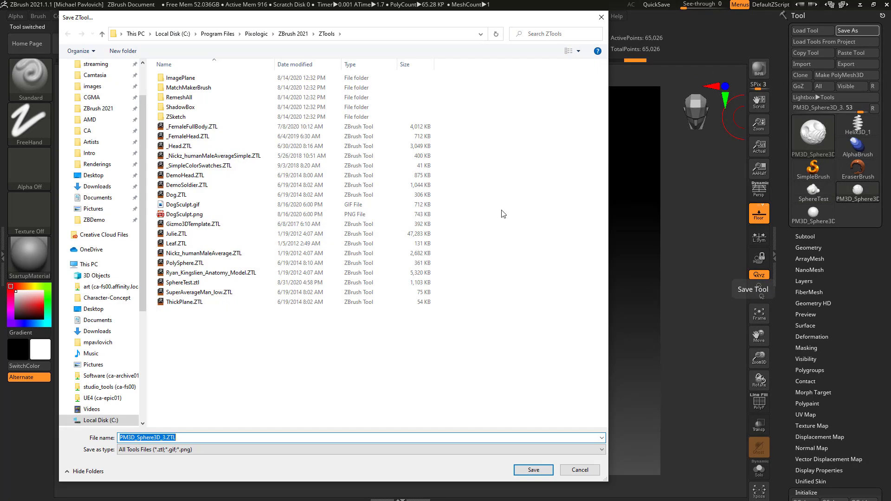
text(SphereTestCra)
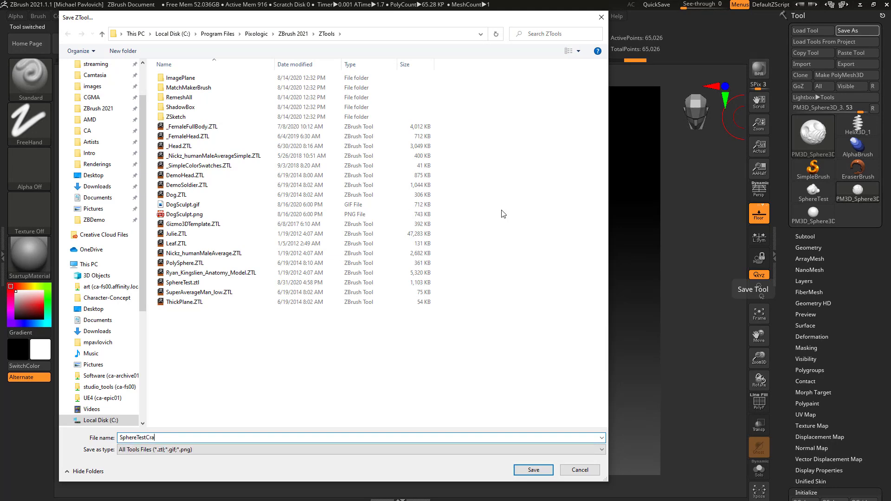
text(ter)
key(Return)
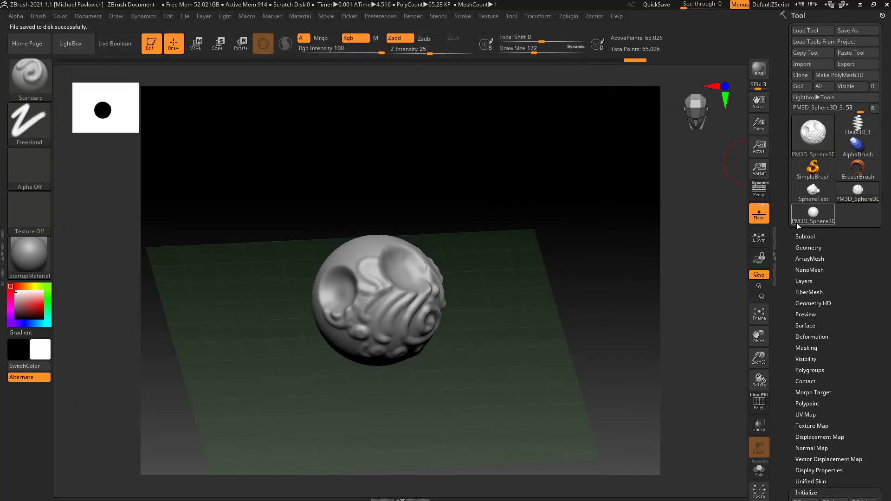
Switch to the smoothed sphere PM3D_Sphere3D_4, save it as SphereTestSmooth in the ZTools folder, and check its tool name
click(813, 216)
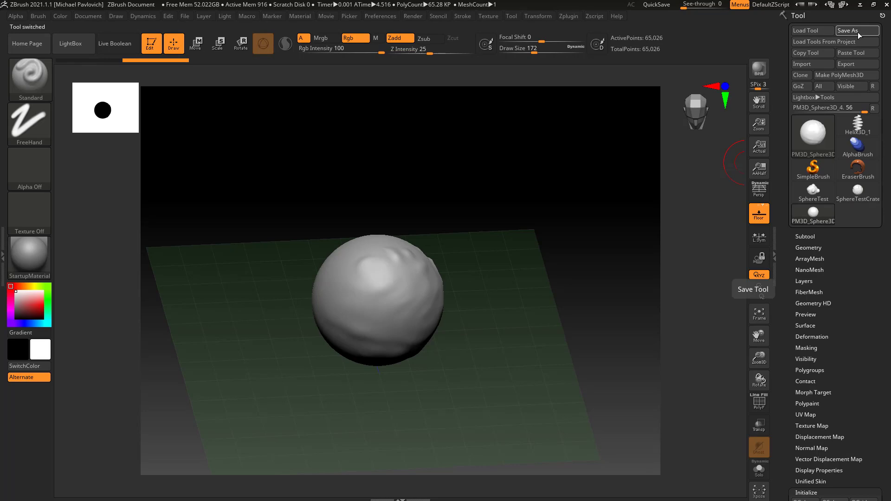
click(858, 32)
text(SphereTestM)
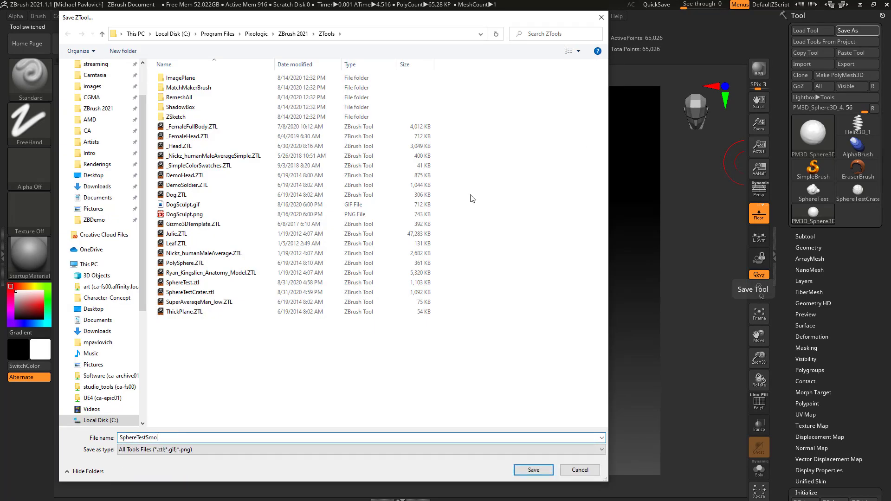
key(Return)
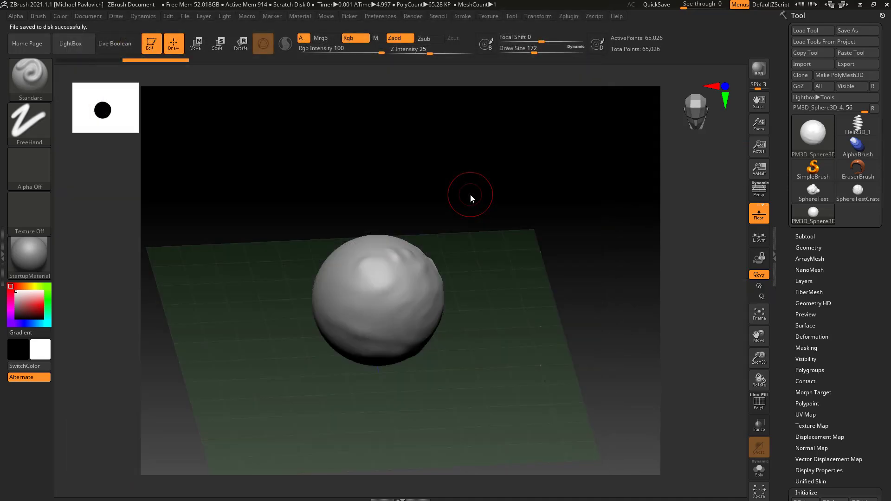
drag(633, 235, 601, 269)
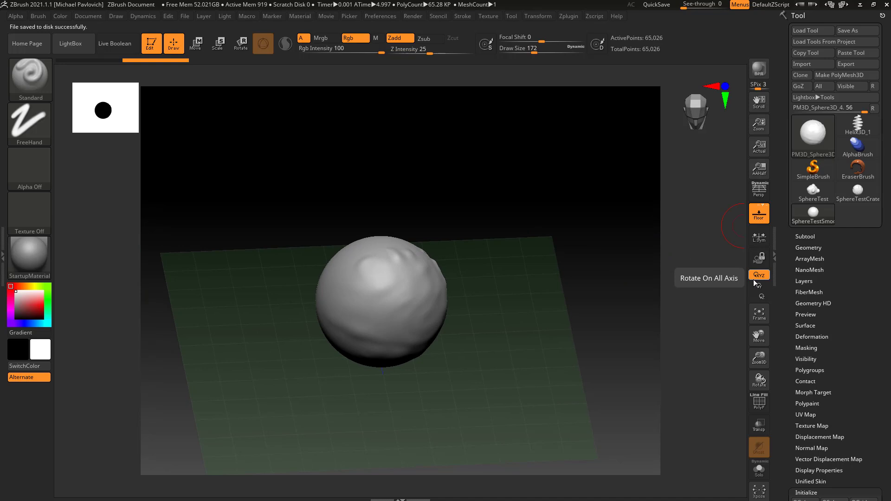
mouse_move(811, 214)
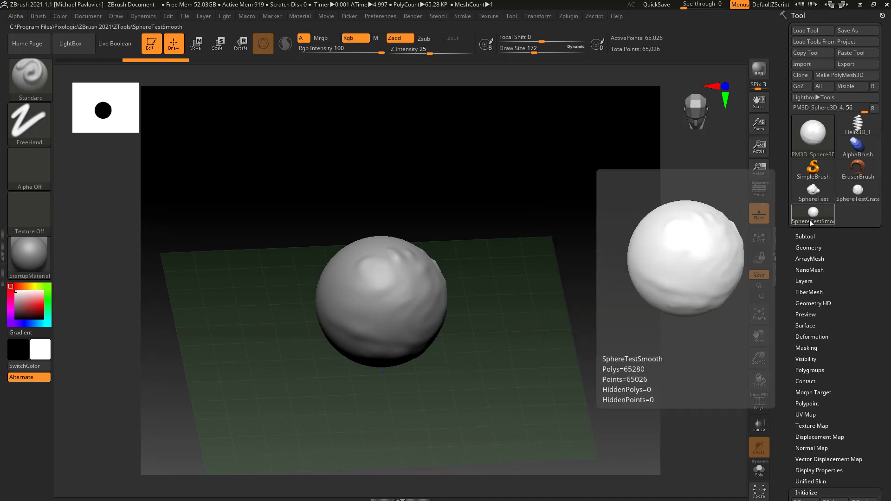
click(809, 217)
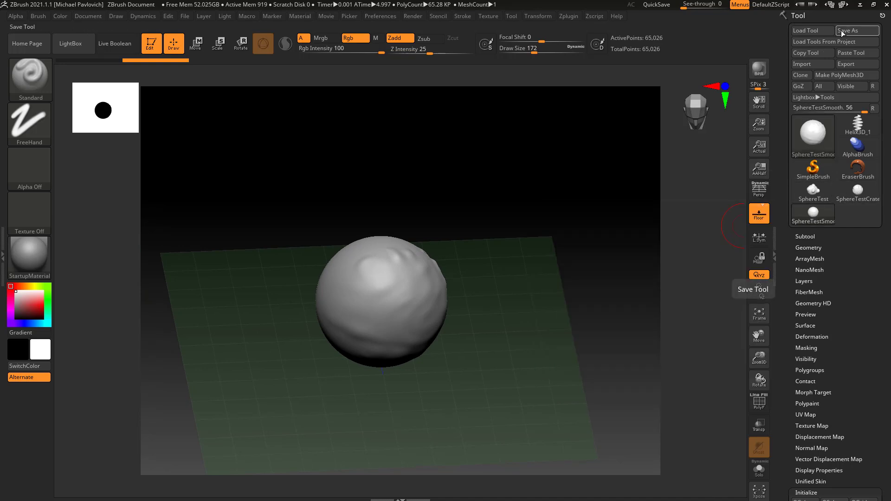
mouse_move(823, 195)
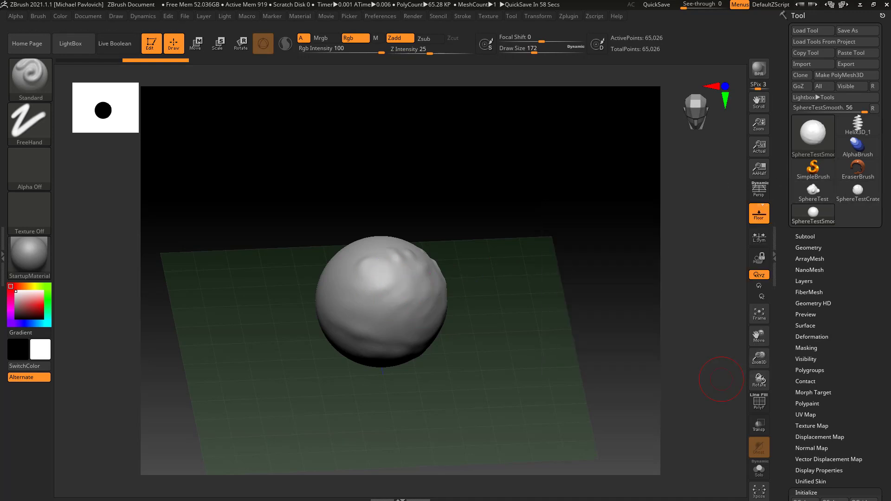
Restart ZBrush and hide the LightBox browser that opens at startup
click(886, 5)
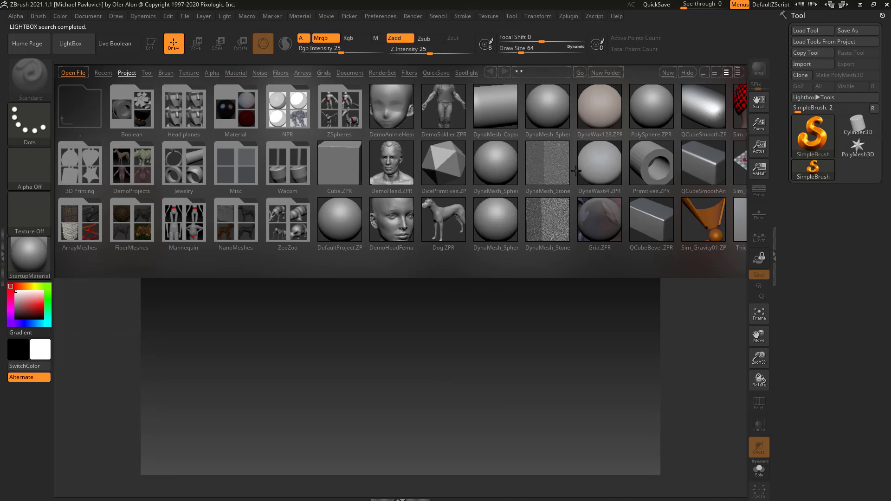
click(75, 47)
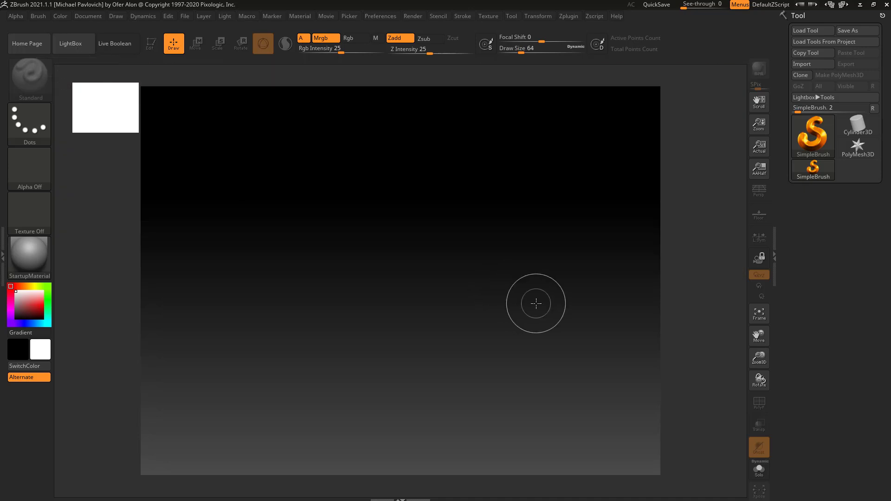
Sort the ZTools folder by date modified and load SphereTest, SphereTestCrater and SphereTestSmooth together
click(806, 30)
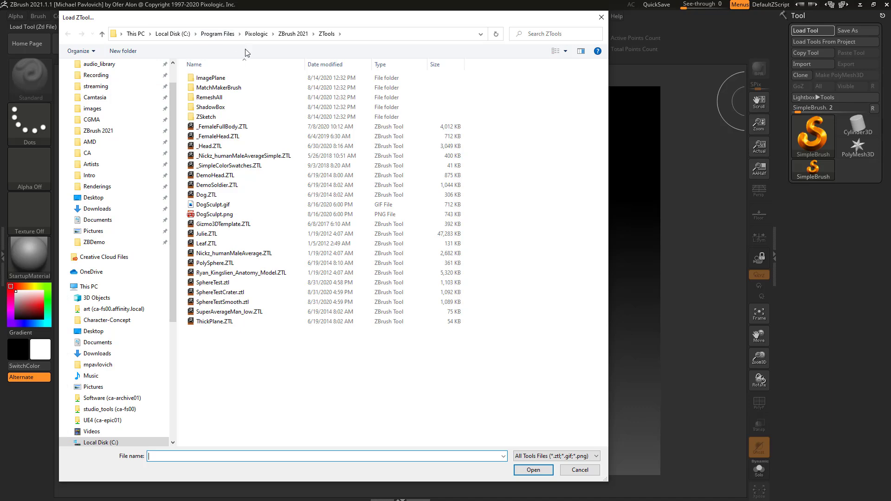
click(326, 64)
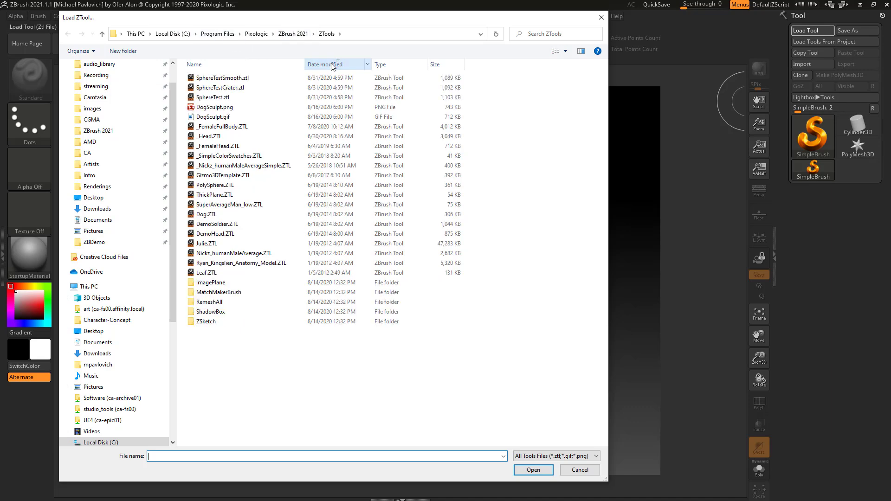
click(214, 97)
click(217, 87)
click(221, 79)
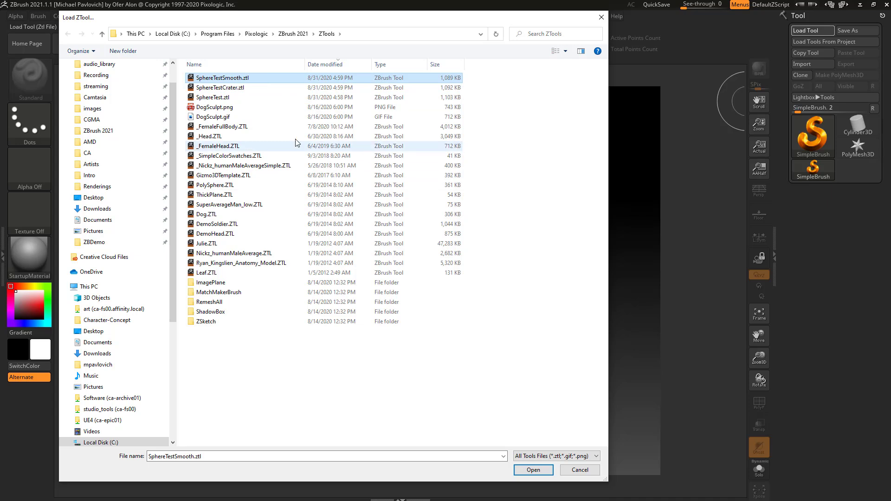
ctrl+click(221, 87)
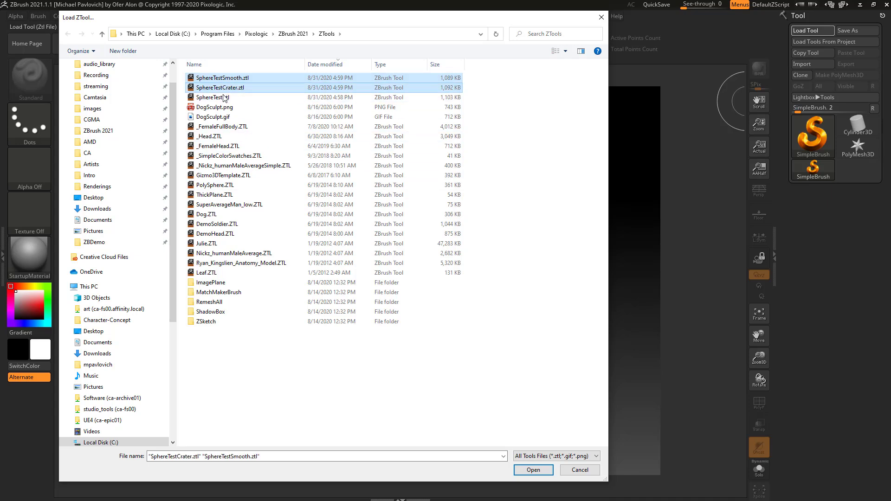
ctrl+click(226, 97)
ctrl+click(226, 97)
ctrl+click(221, 87)
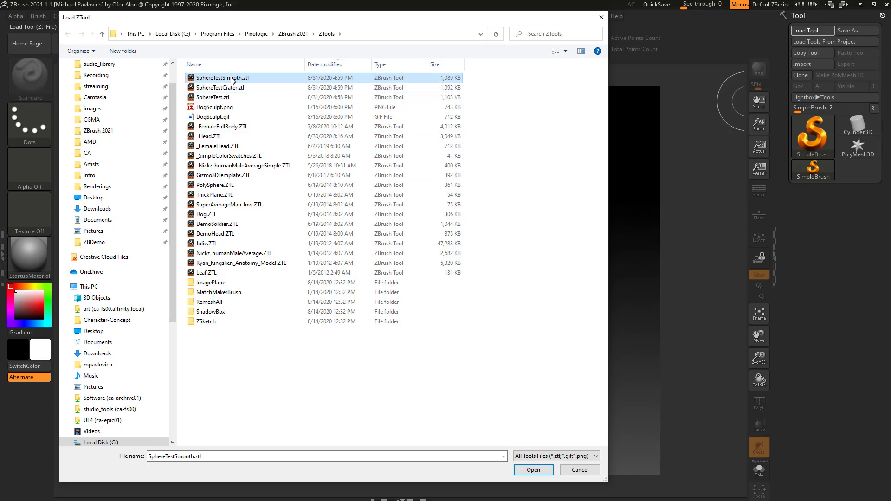
shift+click(215, 98)
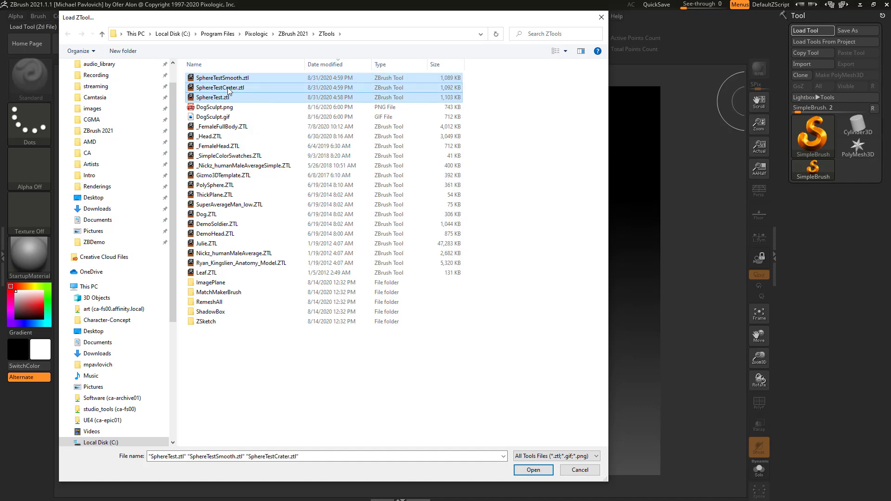
click(530, 470)
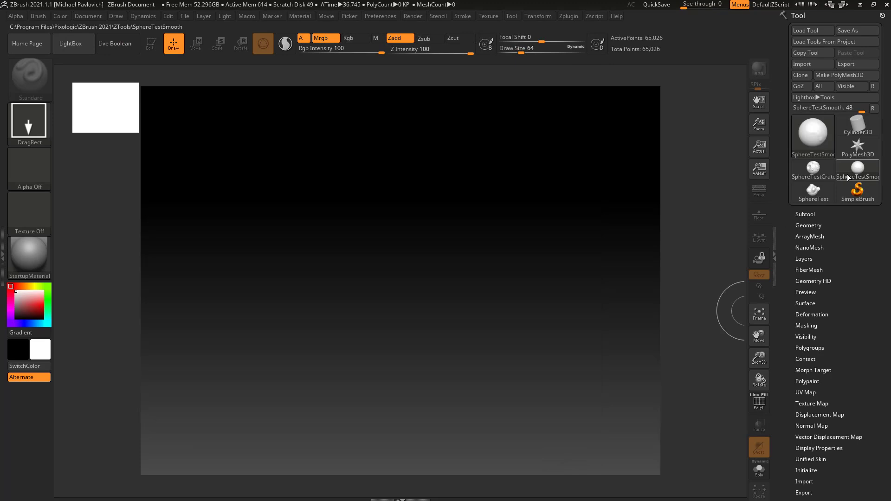
Draw the SphereTest tool on the canvas, enter Edit mode and sculpt a short stroke on it
mouse_move(829, 168)
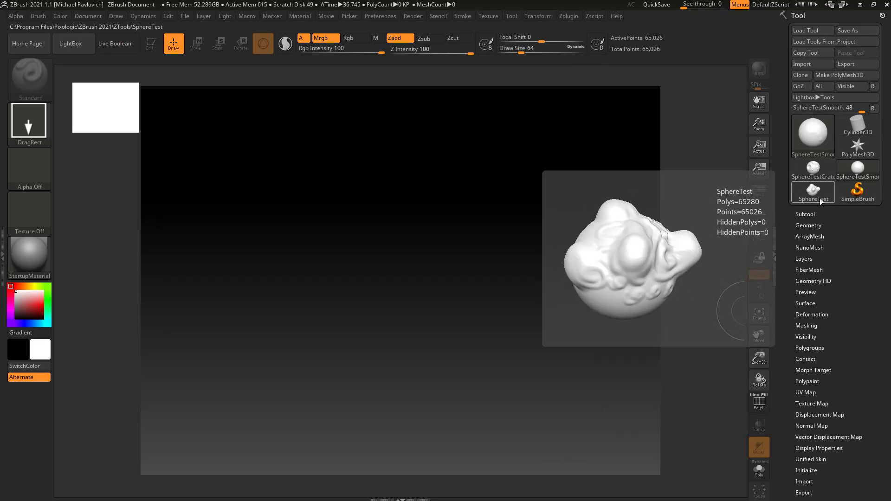
click(816, 195)
mouse_move(808, 123)
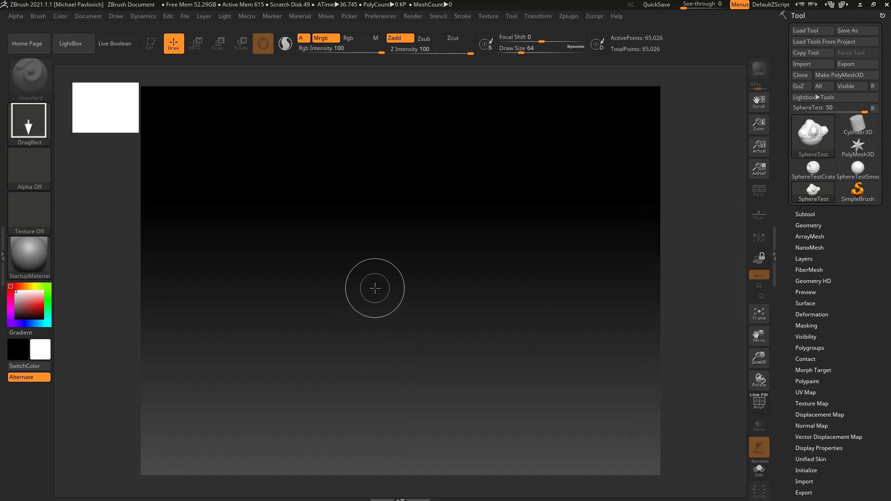
drag(372, 284, 378, 363)
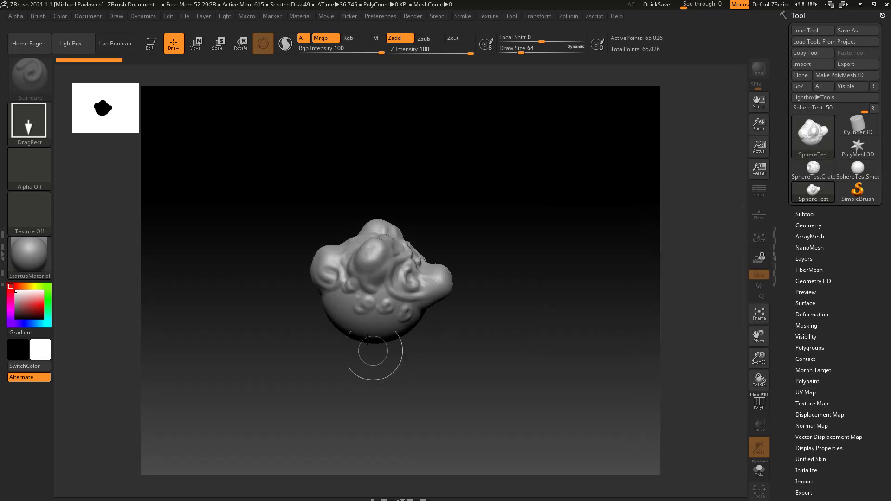
click(150, 43)
drag(565, 221, 431, 258)
mouse_move(420, 291)
mouse_down()
mouse_move(391, 273)
mouse_move(405, 291)
mouse_up()
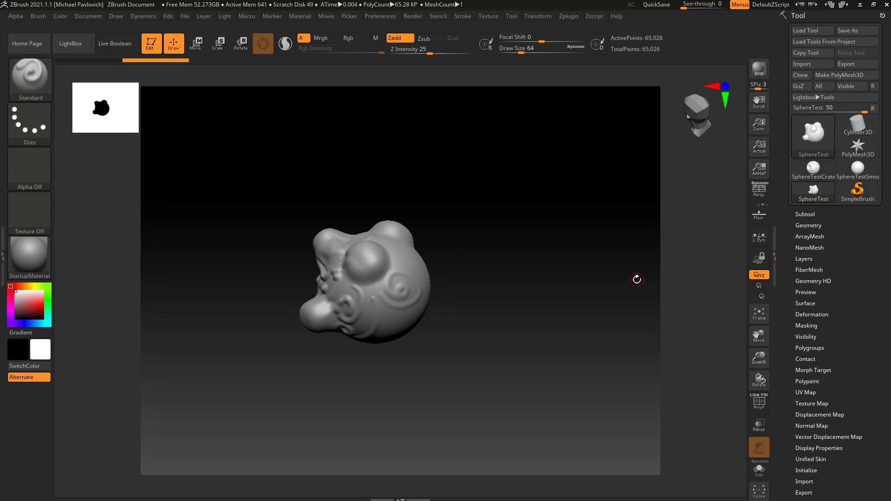
Switch to SphereTestCrater and sculpt a short stroke on its surface with a larger brush
click(811, 172)
key(s)
mouse_move(397, 278)
mouse_down()
mouse_move(385, 270)
mouse_move(394, 288)
mouse_move(392, 271)
mouse_up()
Switch to SphereTestSmooth and smooth a patch of its surface
click(857, 167)
mouse_move(577, 232)
mouse_down()
mouse_move(523, 212)
mouse_move(475, 227)
mouse_move(404, 279)
mouse_move(410, 255)
mouse_up()
mouse_move(385, 294)
shift+mouse_down()
mouse_move(418, 270)
mouse_move(414, 302)
shift+mouse_up()
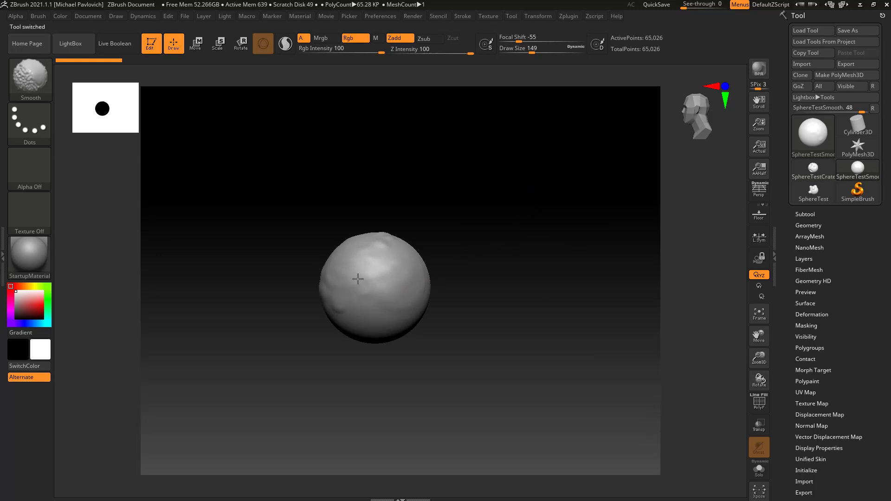
Sculpt a raised swirl with rounded ridges on the SphereTestSmooth sphere
drag(481, 235, 354, 201)
mouse_move(341, 276)
mouse_down()
mouse_move(384, 268)
mouse_move(357, 249)
mouse_move(360, 271)
mouse_move(387, 276)
mouse_move(339, 295)
mouse_move(333, 272)
mouse_move(357, 296)
mouse_move(394, 277)
mouse_move(372, 241)
mouse_move(346, 260)
mouse_move(366, 271)
mouse_move(368, 246)
mouse_up()
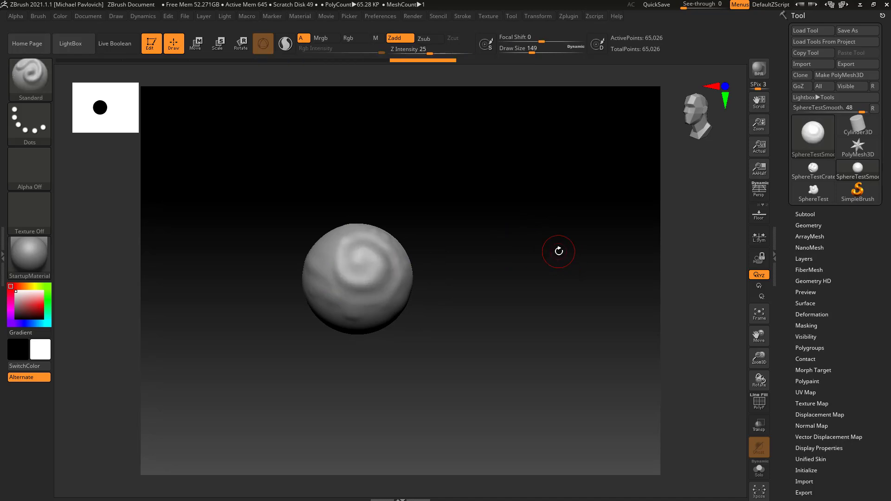
alt+drag(509, 211, 540, 281)
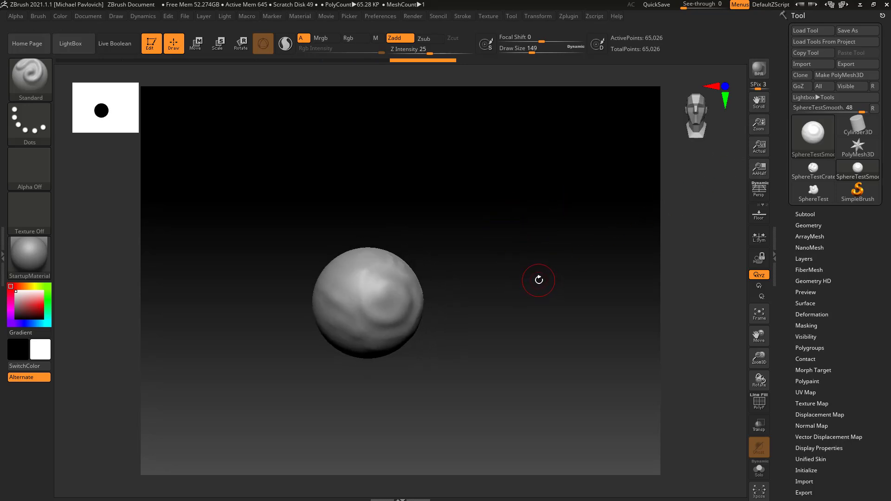
mouse_move(364, 294)
mouse_down()
mouse_move(354, 316)
mouse_move(402, 303)
mouse_move(368, 297)
mouse_move(390, 298)
mouse_move(372, 297)
mouse_up()
drag(461, 308, 399, 323)
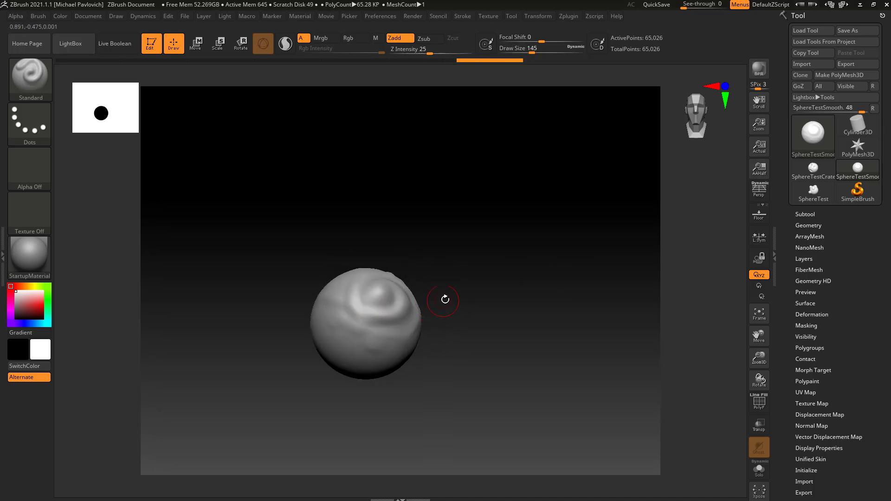
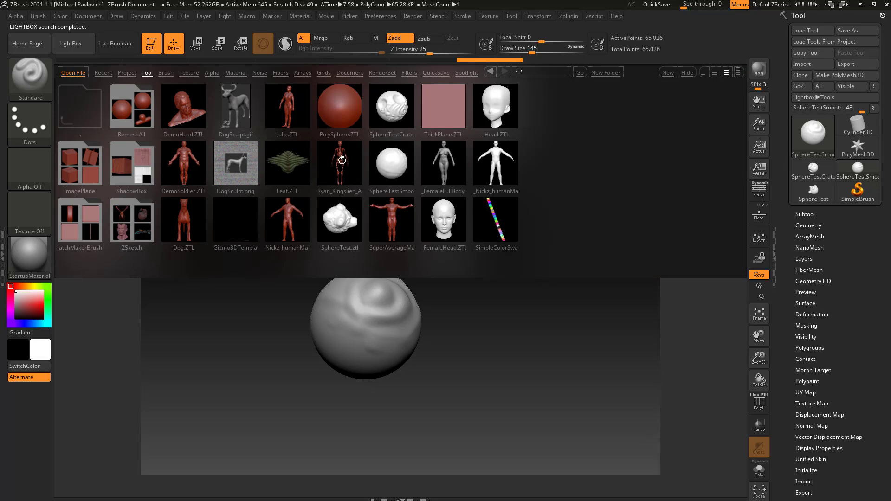
Load Dog.ZTL from the LightBox tools, then hide LightBox to view the whole dog
click(359, 238)
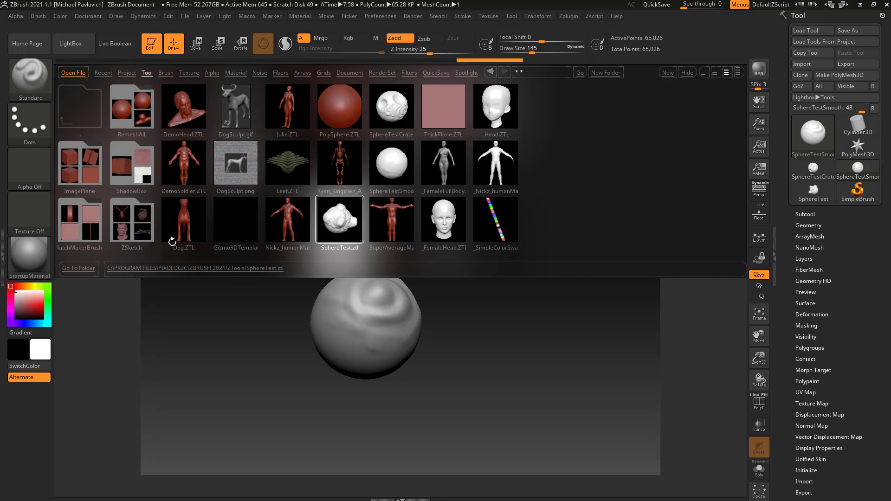
double_click(182, 219)
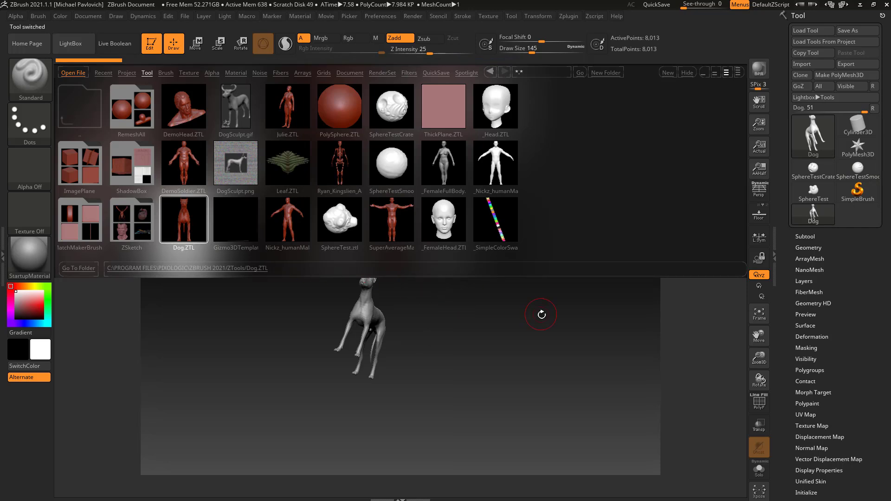
key(comma)
drag(538, 312, 526, 289)
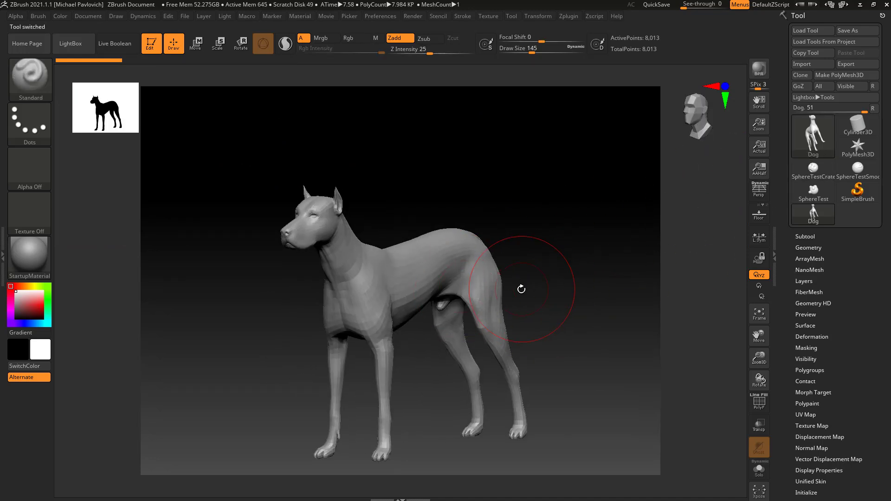
drag(784, 320, 785, 221)
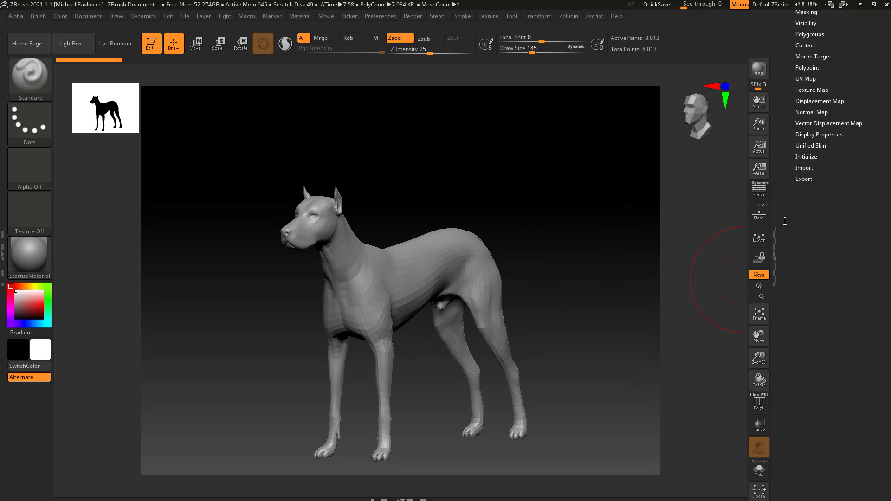
key(shift)
click(801, 186)
drag(801, 187, 801, 492)
Reduce the draw size to 59 and sculpt a short stroke on the dog's shoulder
key([)
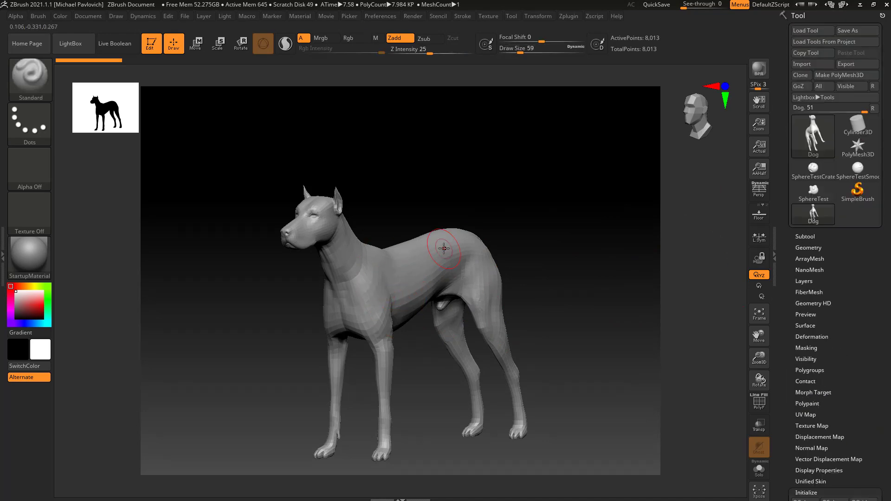
mouse_move(362, 307)
mouse_down()
mouse_move(439, 257)
mouse_move(381, 279)
mouse_move(367, 315)
mouse_up()
drag(598, 269, 597, 262)
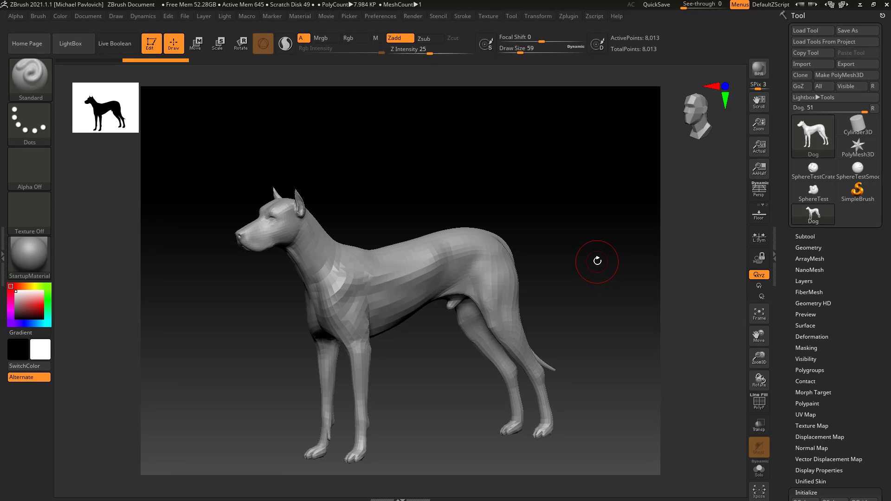
Sculpt one stroke along the dog's ribs toward its shoulder and another across the side of its head
drag(420, 272, 346, 320)
drag(320, 236, 274, 227)
drag(473, 193, 493, 194)
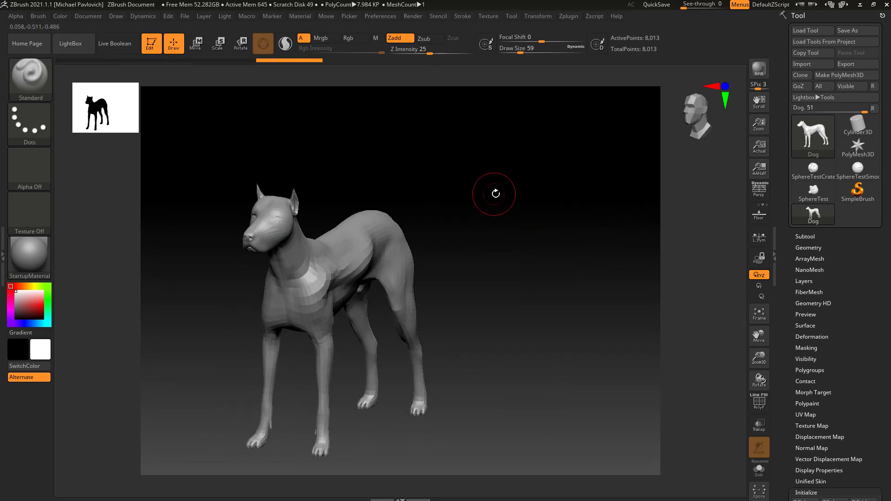
Save the edited dog to the Desktop as a separate tool file named DogWorking
click(848, 31)
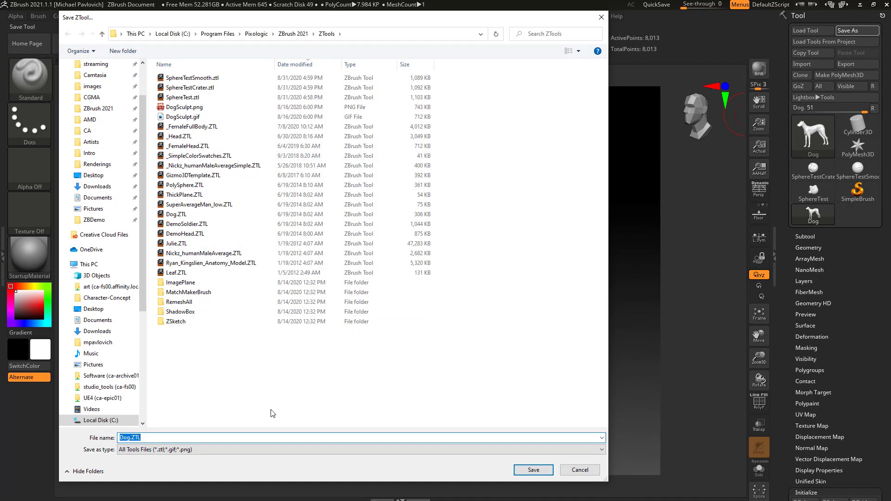
click(187, 216)
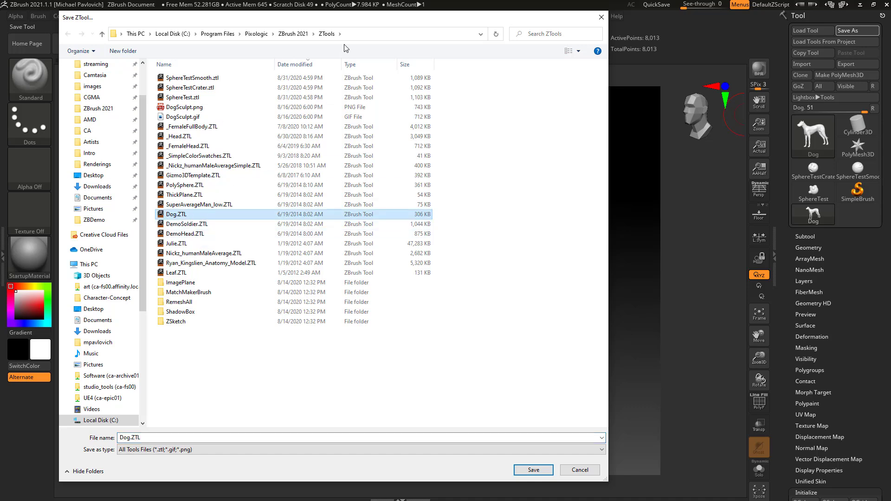
drag(335, 19, 365, 55)
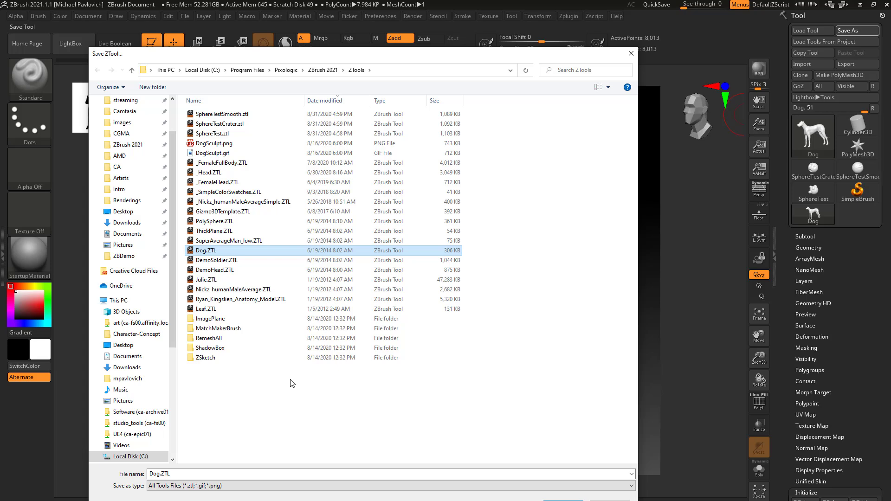
click(123, 211)
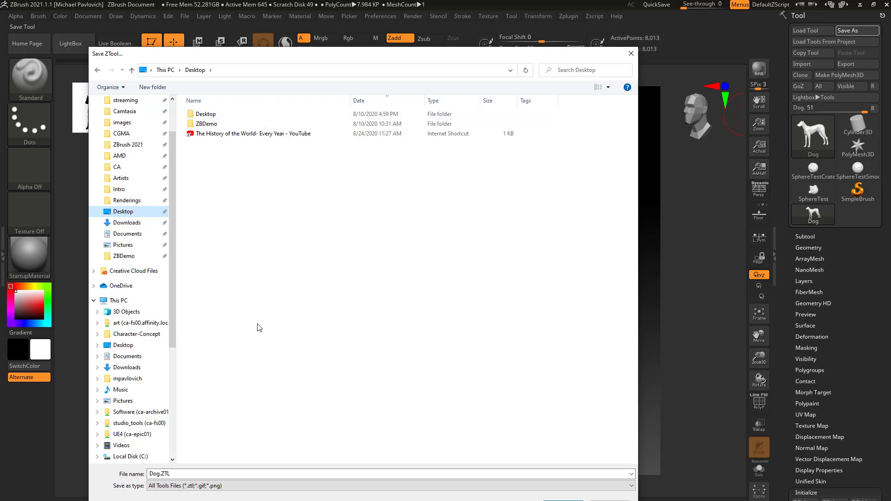
click(241, 472)
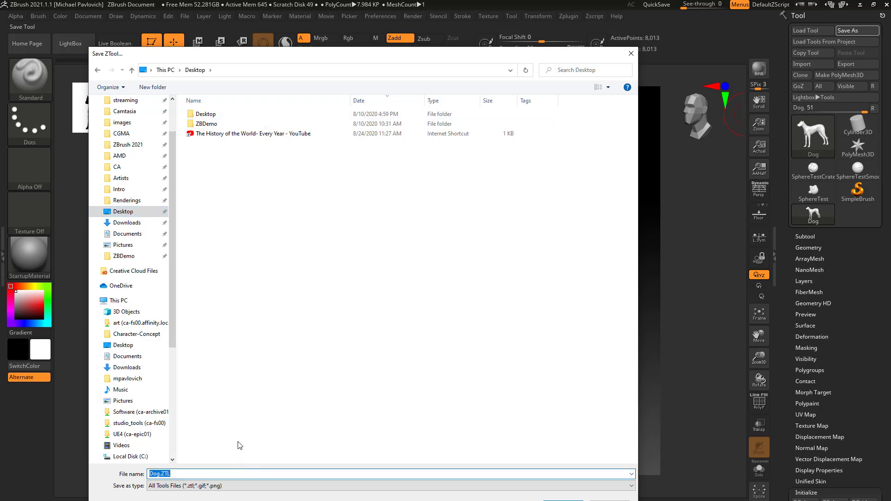
text(DogWorking)
key(Return)
drag(538, 186, 580, 253)
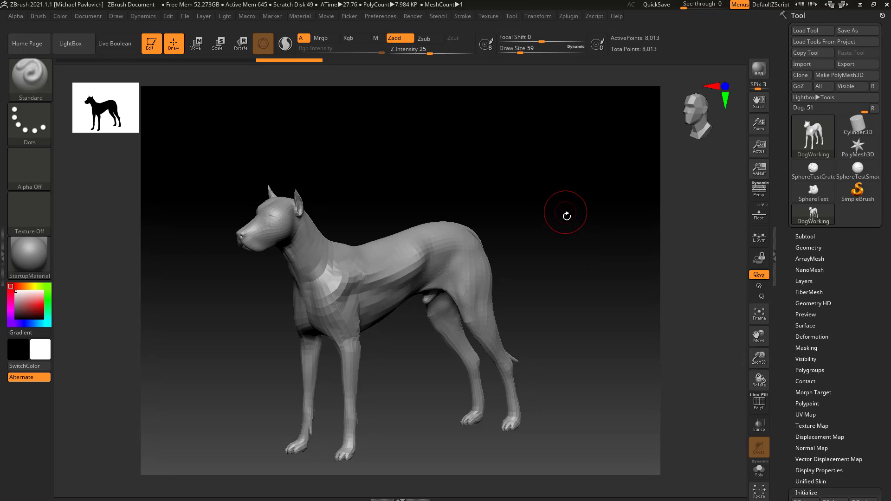
Compare the file names and file types offered when saving the project and when saving the DogWorking tool
key(ctrl+s)
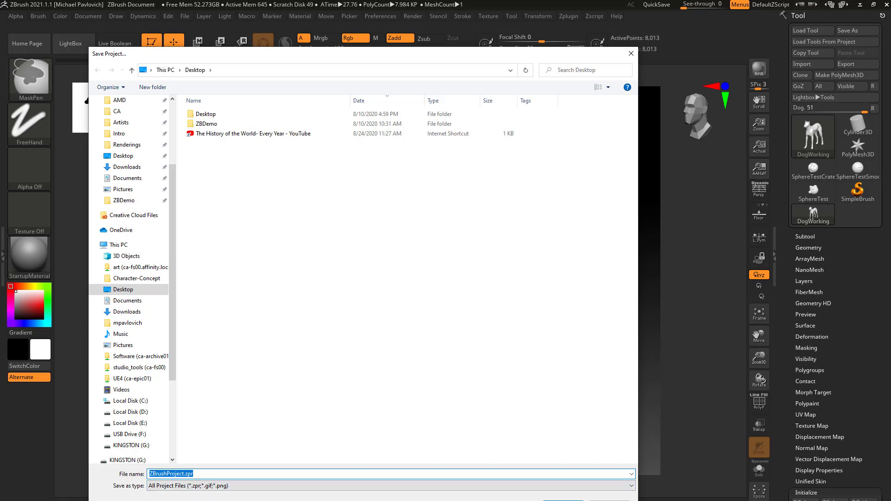
key(Escape)
click(863, 32)
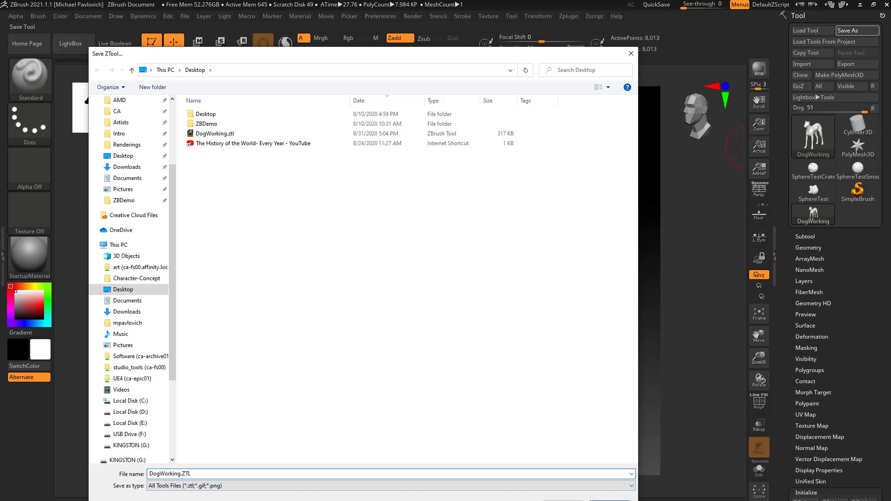
key(Return)
key(ctrl+s)
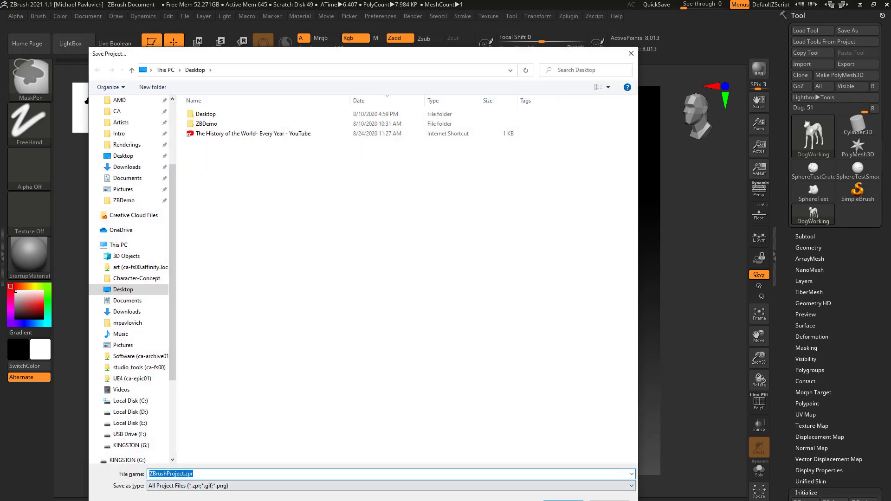
key(Return)
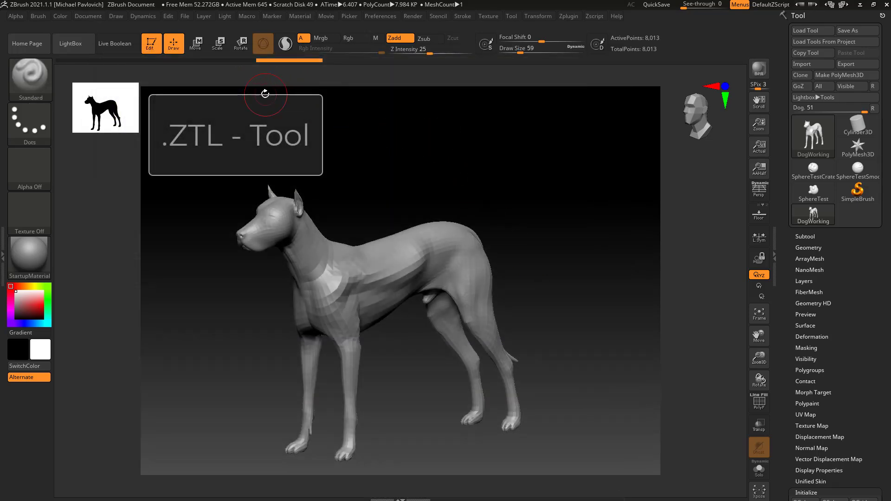
click(186, 14)
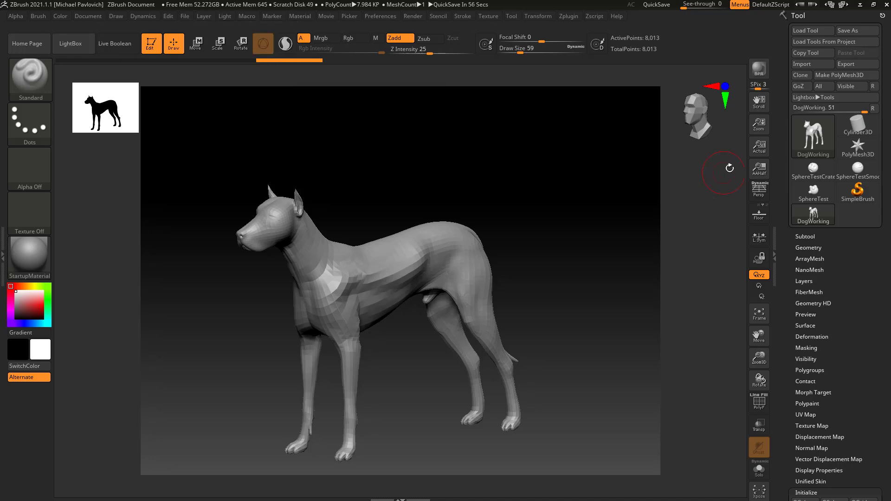
Switch through the SphereTestCrater, SphereTestSmooth and SphereTest tools to review everything loaded, ending on DogWorking
mouse_move(792, 132)
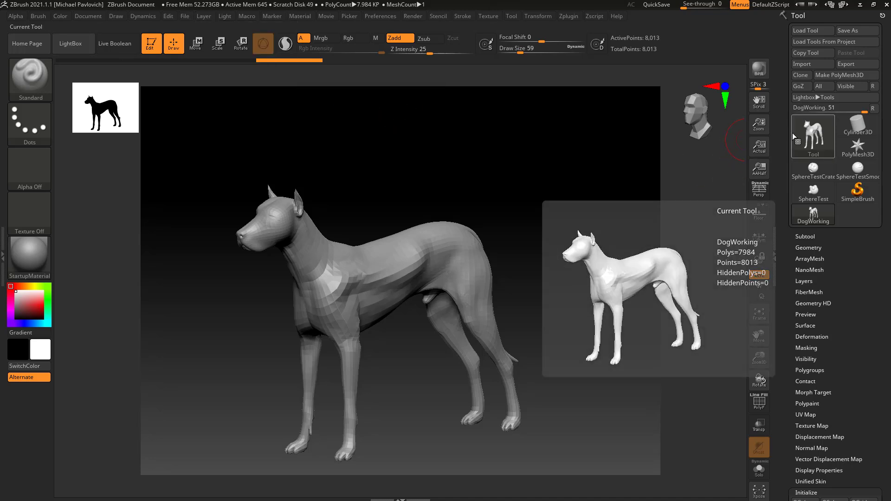
click(813, 168)
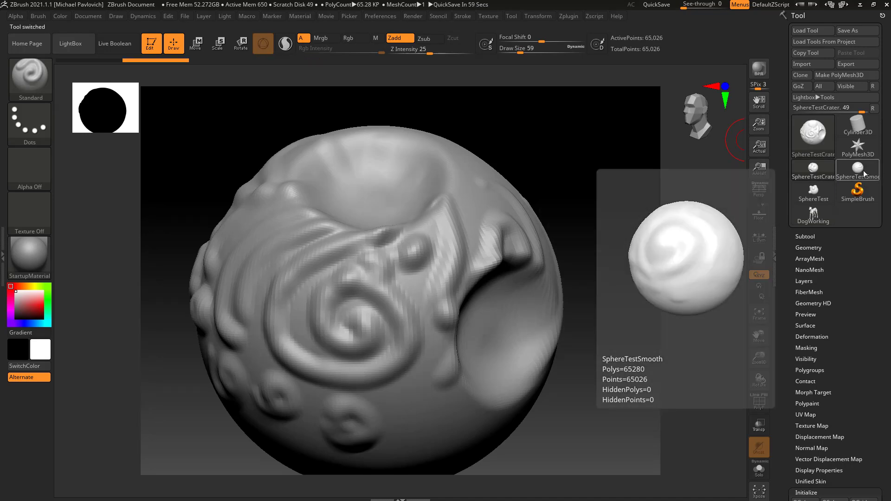
click(863, 171)
click(814, 197)
click(817, 219)
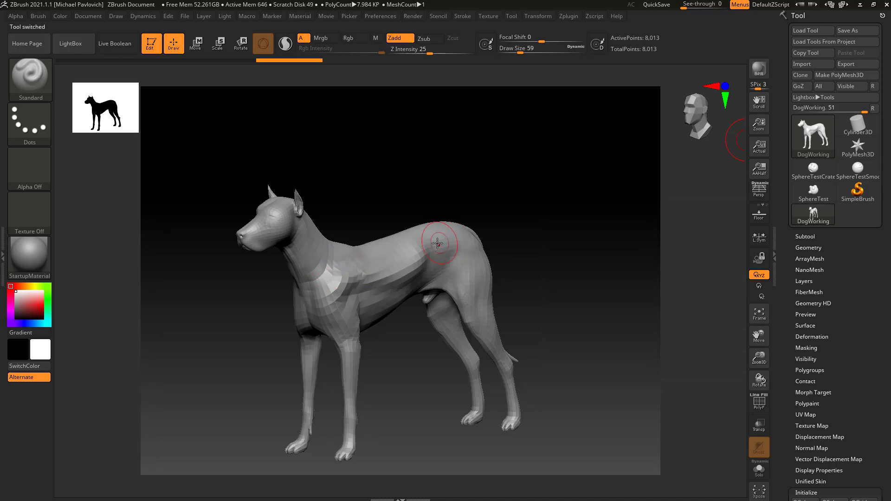
drag(783, 319, 794, 273)
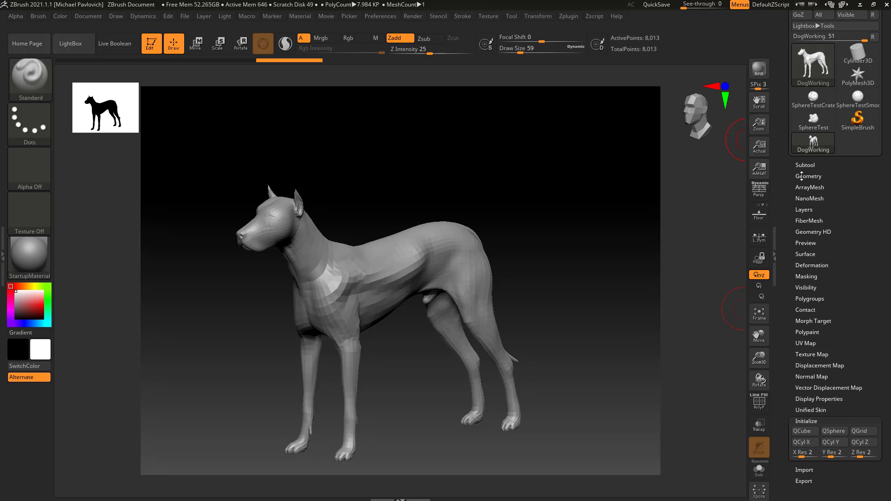
drag(805, 164, 806, 235)
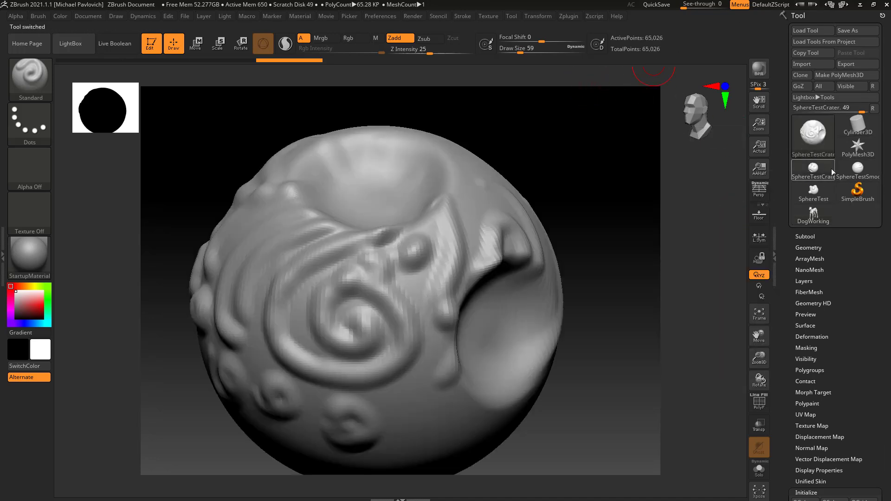
click(817, 220)
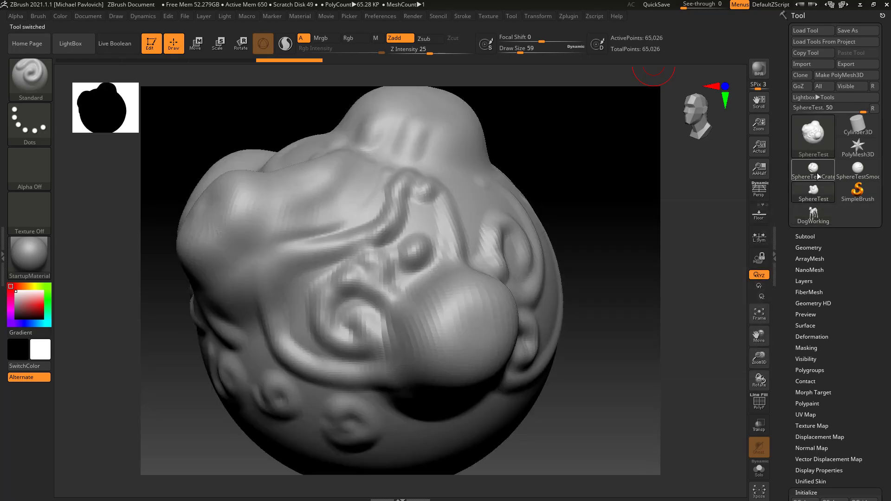
click(857, 167)
click(813, 214)
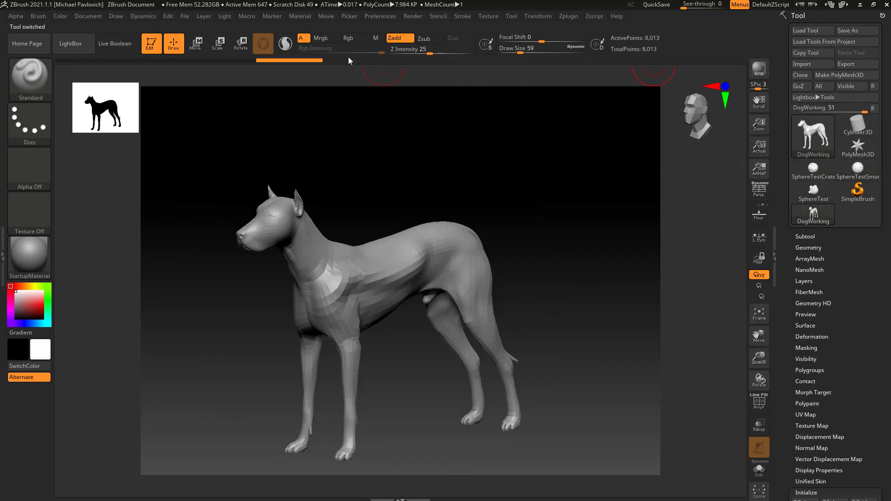
Save the whole session with all its tools as a project named Test on the Desktop
click(185, 15)
click(253, 34)
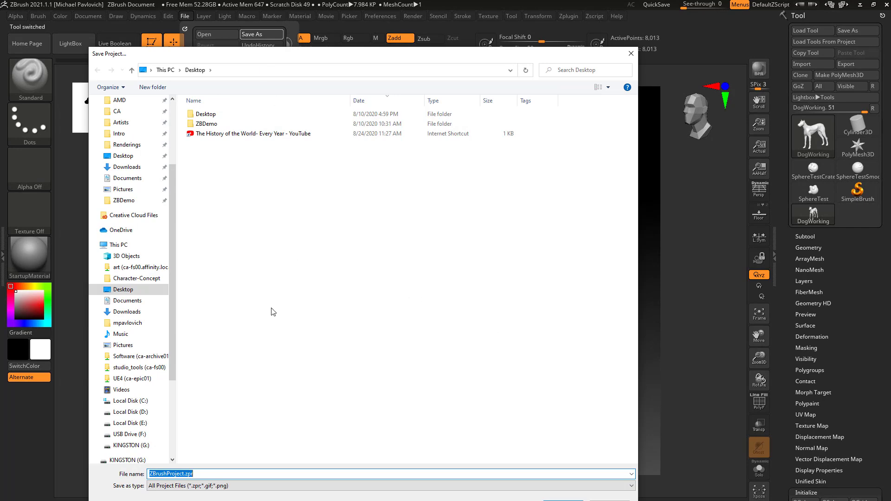
text(Test)
key(Return)
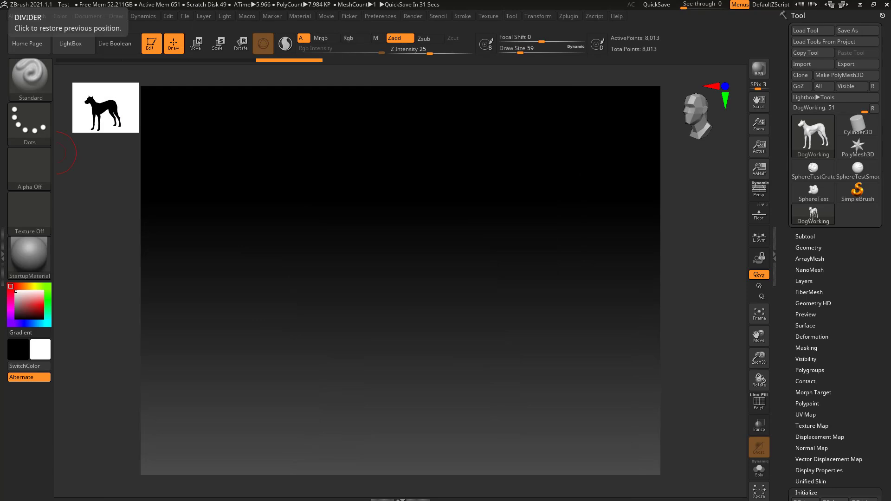
Close the program without saving further changes, restart it and open the Test.zpr project from the Desktop
click(886, 4)
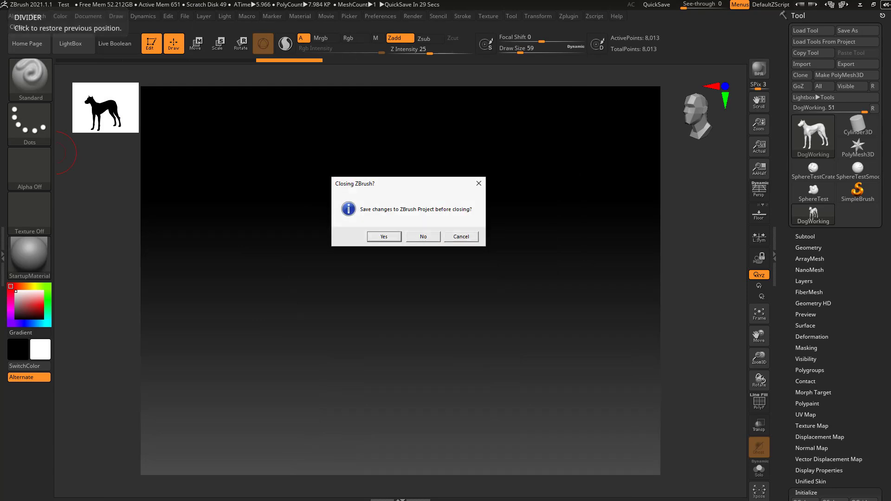
click(422, 236)
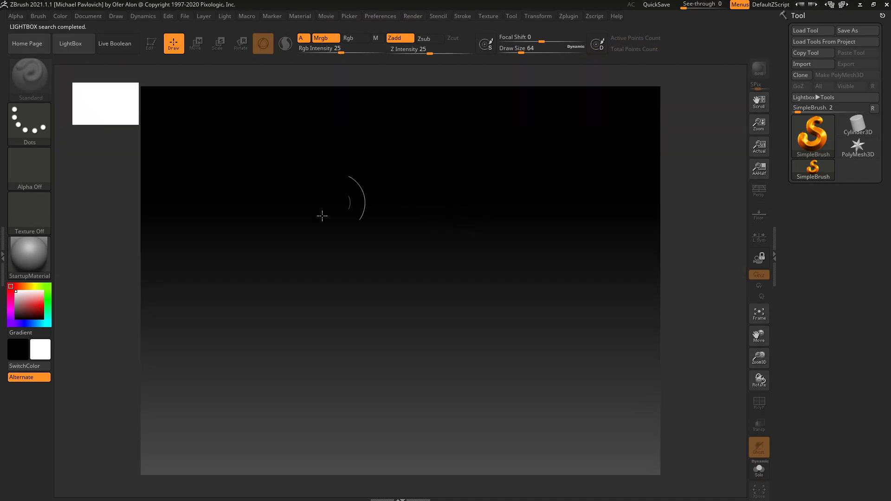
click(185, 16)
click(207, 35)
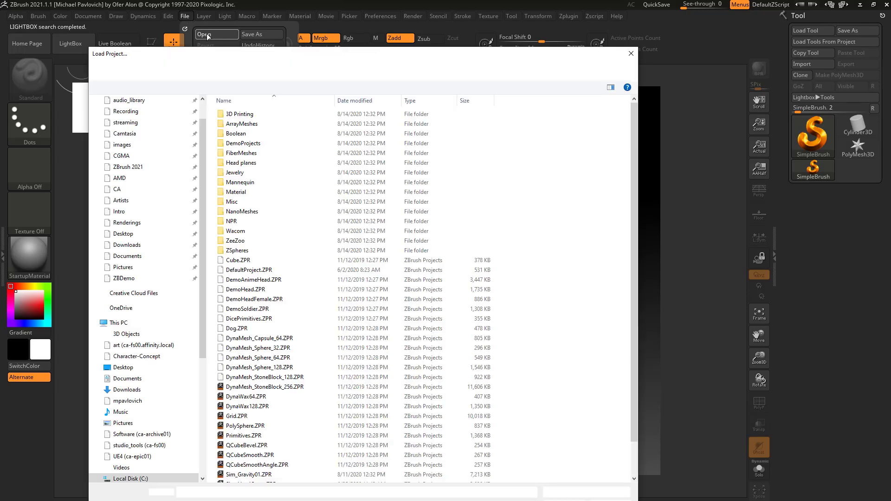
click(152, 238)
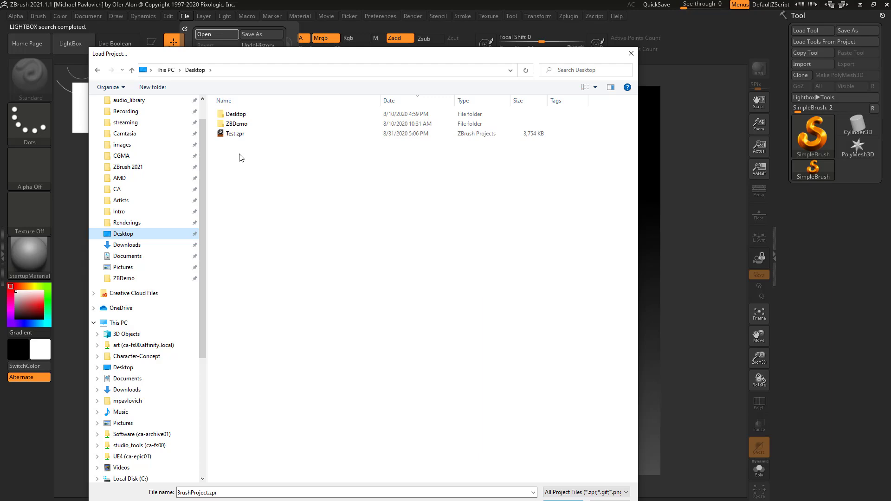
double_click(235, 134)
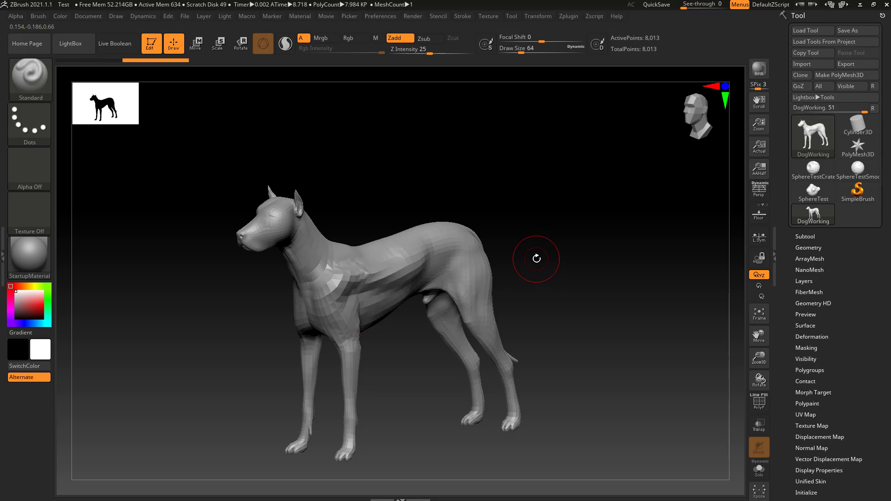
Check each sphere tool in the reopened Test project, then return to DogWorking
click(826, 168)
click(851, 167)
click(816, 193)
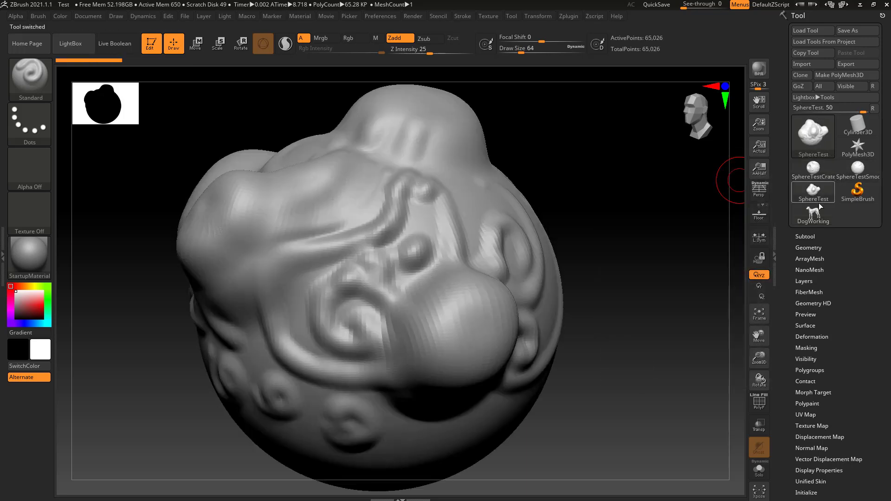
click(813, 214)
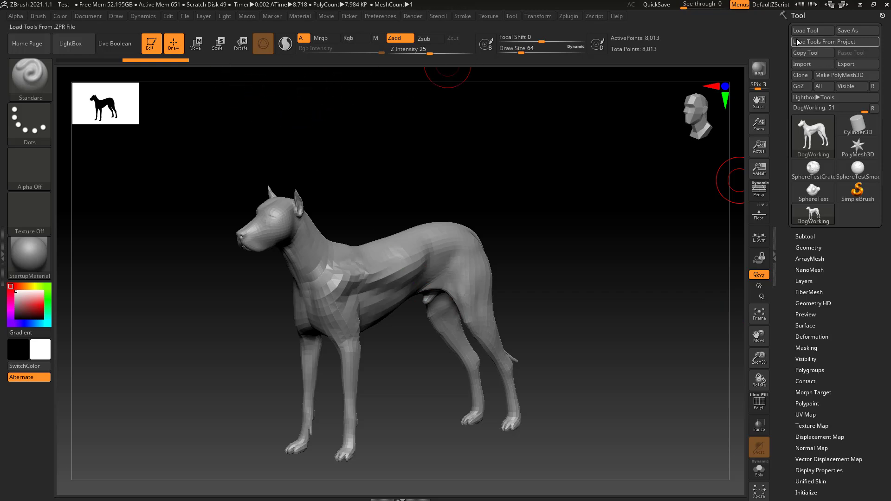
Reduce the draw size to 31 and sculpt short strokes on the dog's opposite shoulder and chest
right_drag(398, 239, 360, 276)
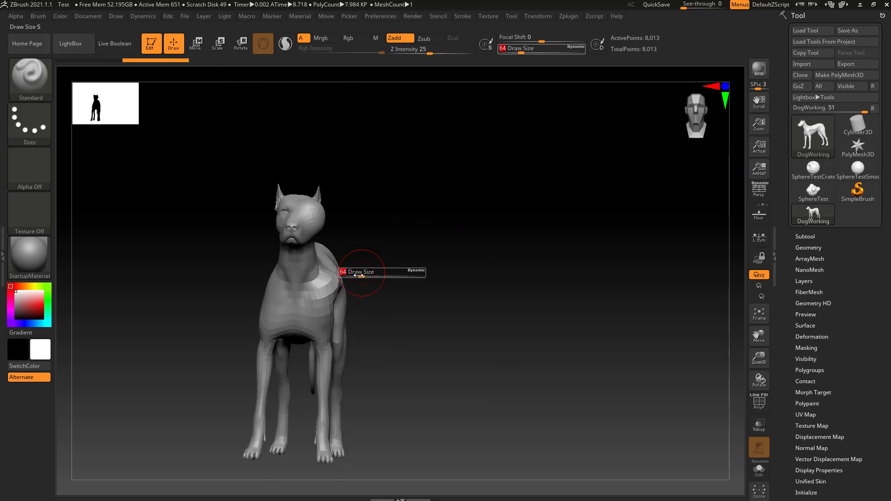
key(ctrl+shift+z)
key(ctrl+shift+z)
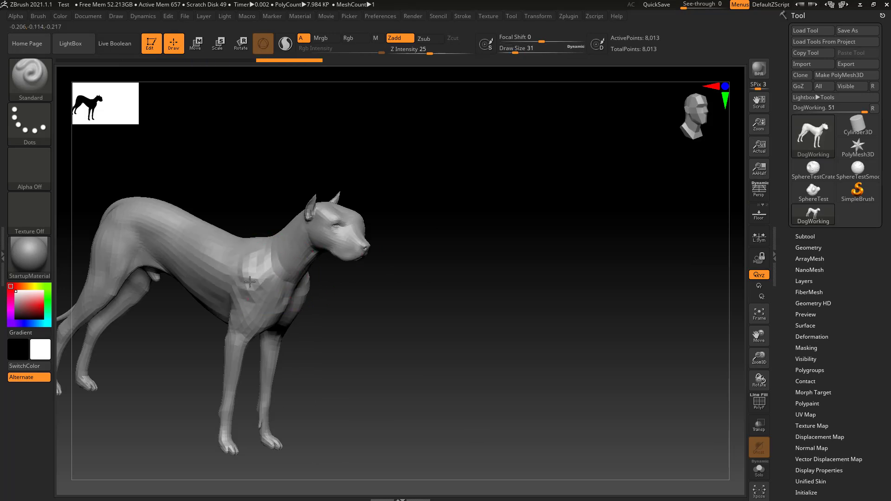
mouse_move(465, 255)
mouse_down()
mouse_move(455, 256)
mouse_move(525, 248)
mouse_up()
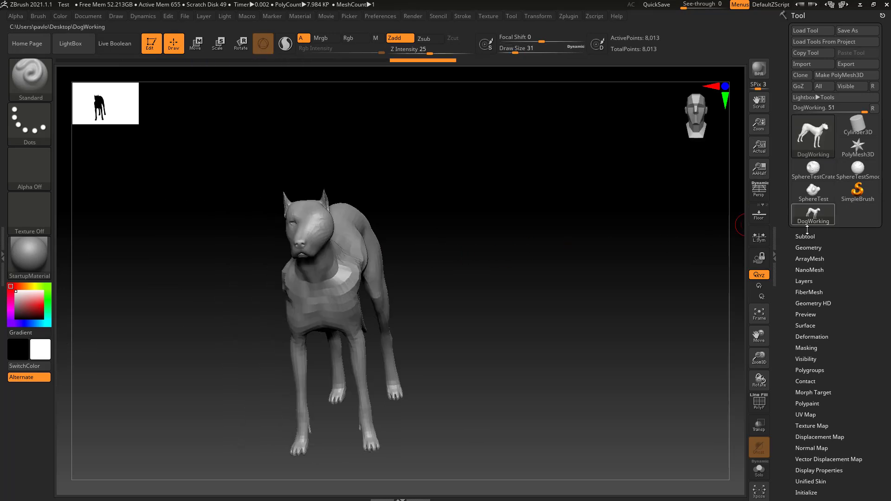
drag(606, 246, 559, 283)
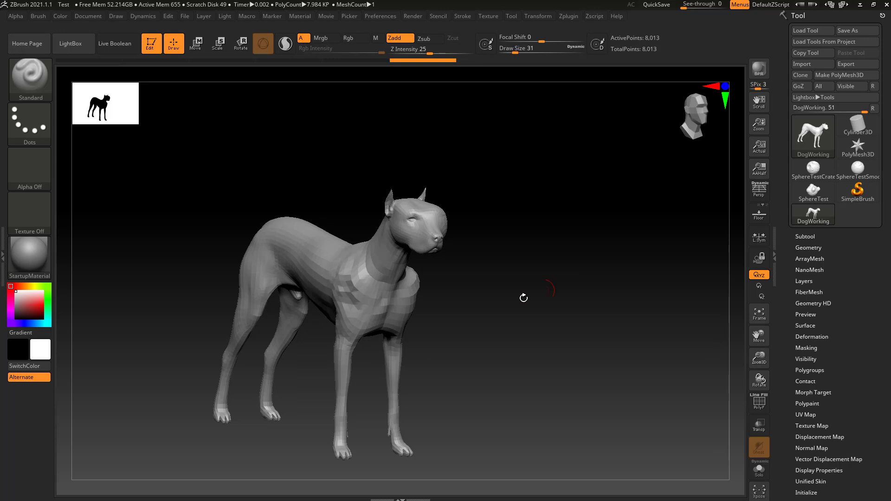
Compare the options for saving DogWorking as a ZTL tool with those for saving the whole session as a project
shift+click(803, 237)
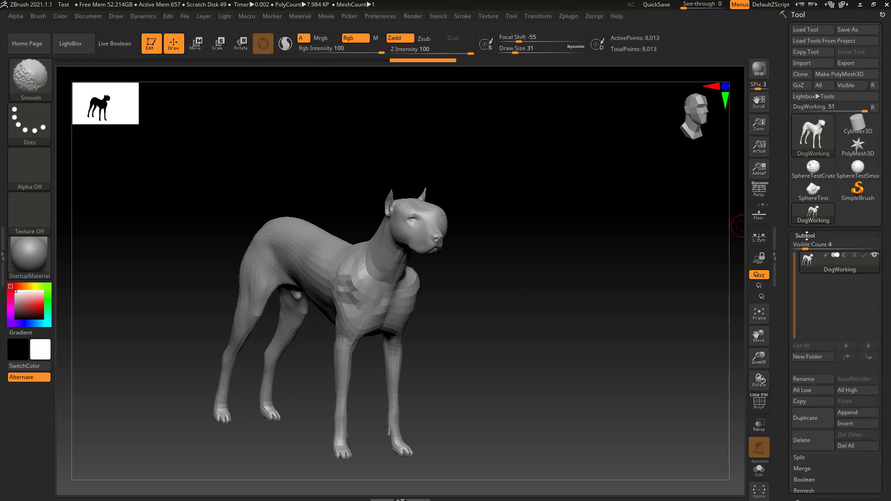
click(805, 236)
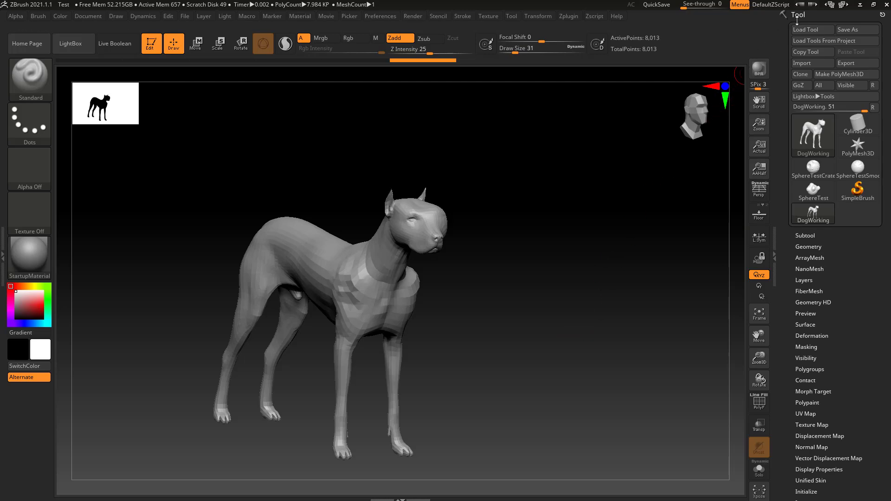
click(850, 34)
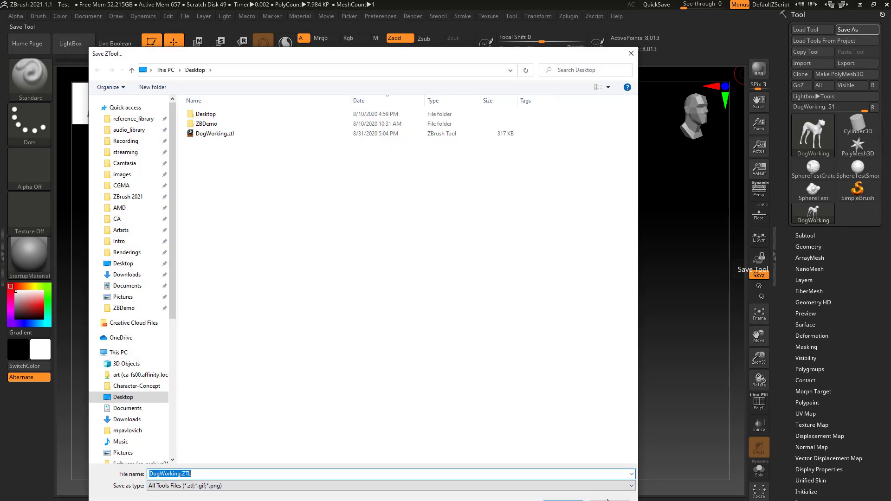
key(Return)
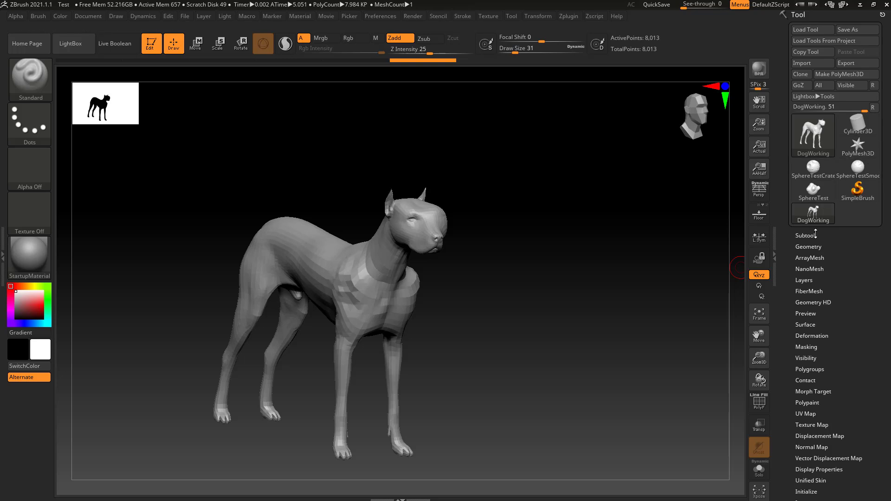
drag(656, 230, 650, 239)
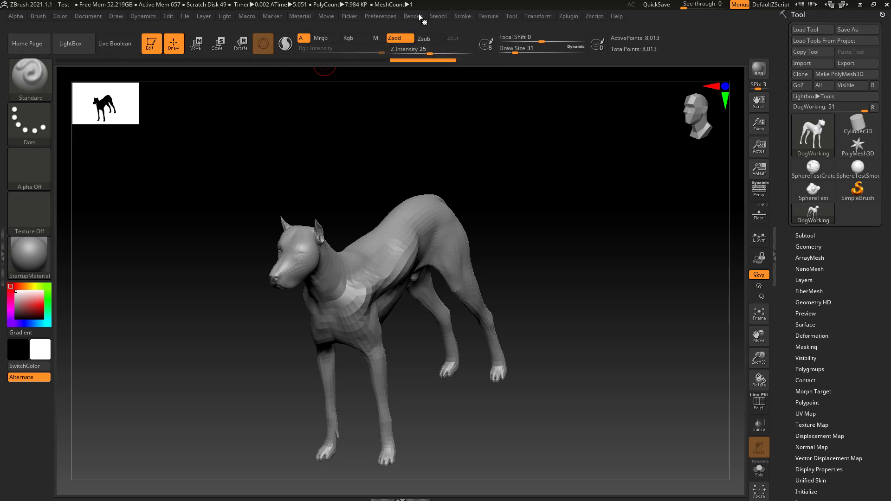
click(185, 16)
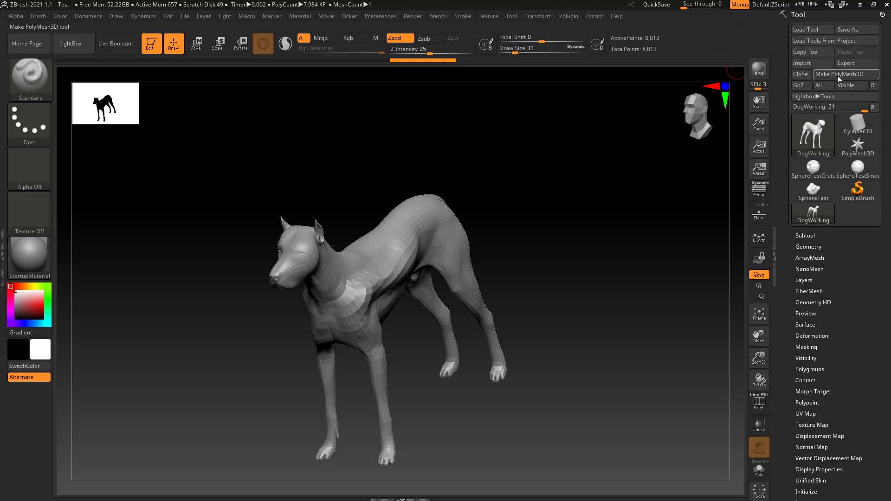
click(186, 16)
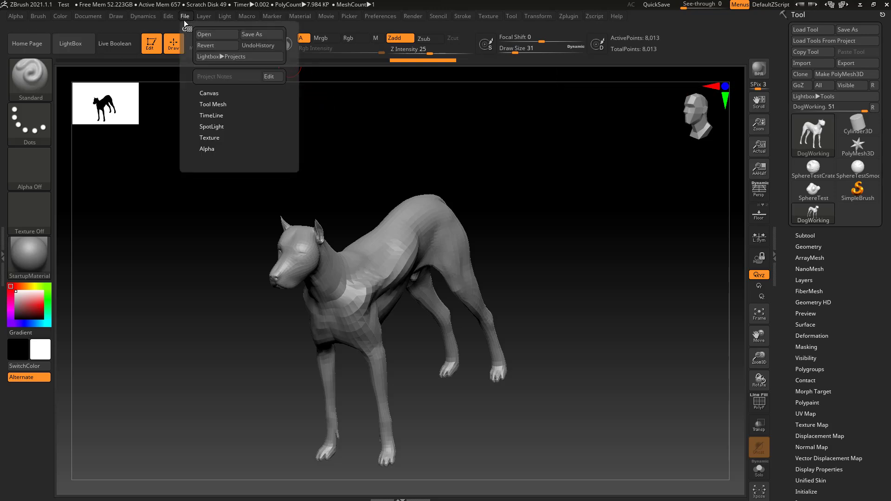
mouse_move(204, 15)
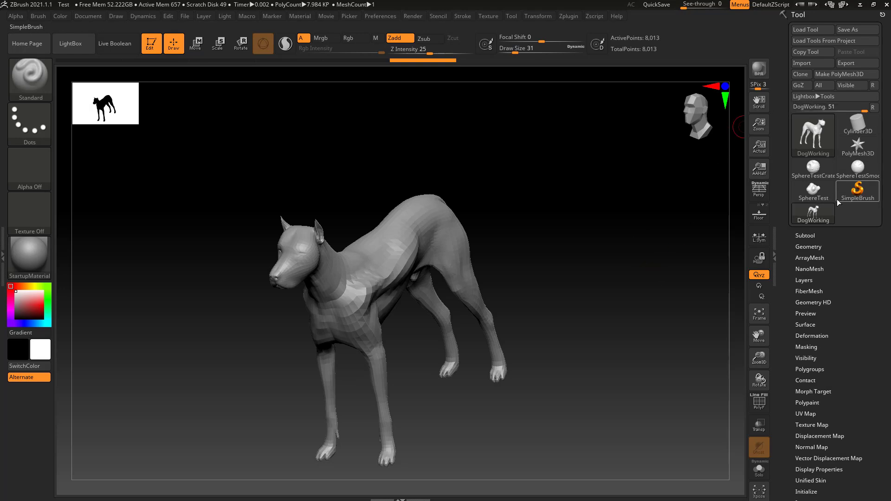
mouse_move(826, 207)
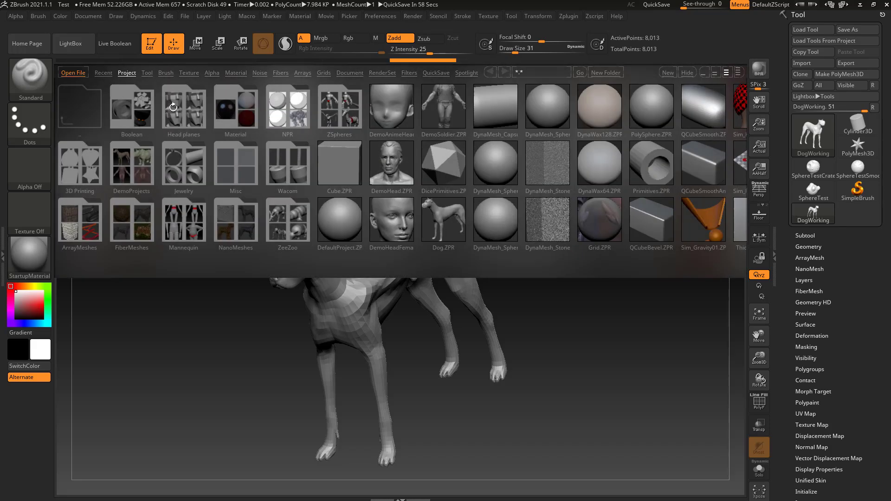
Load the DemoSoldier tool from the LightBox library and switch through the dog and sphere tools back to DemoSoldier
click(147, 73)
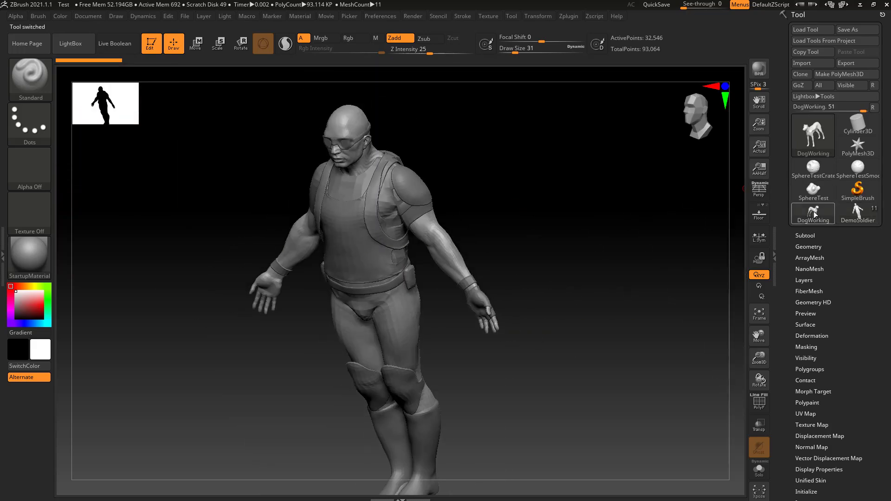
click(815, 214)
click(817, 178)
click(863, 170)
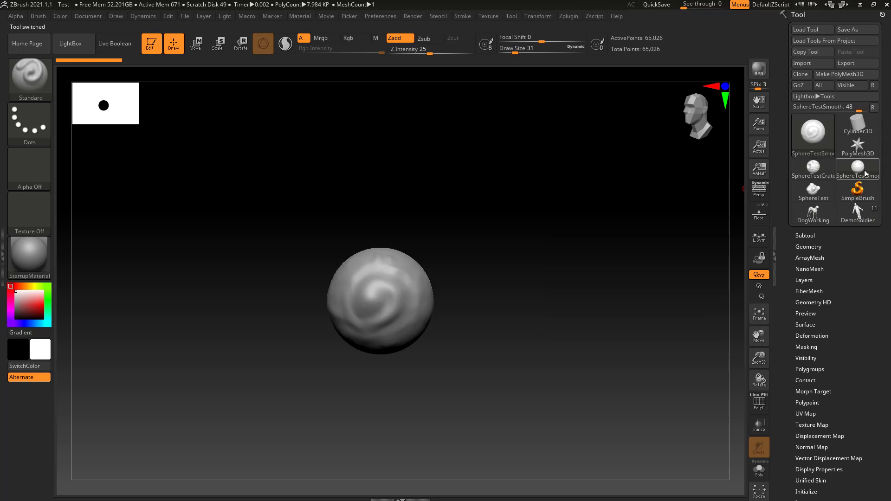
click(865, 220)
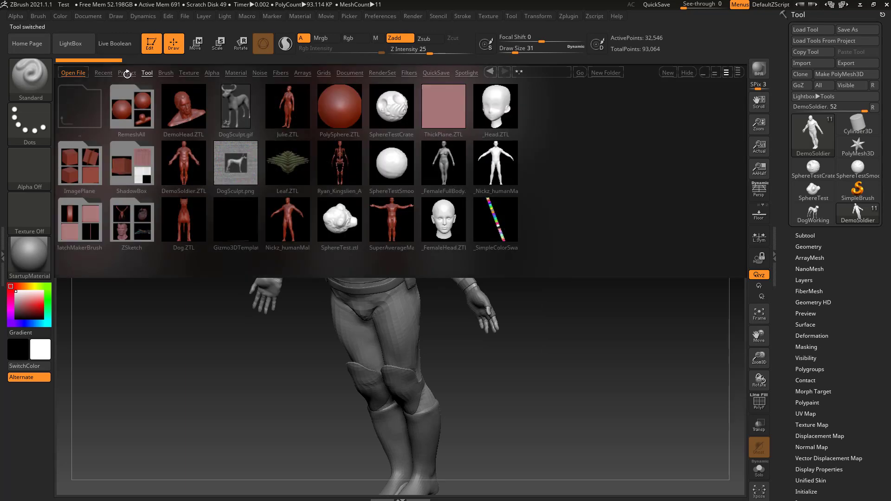
Open the DemoAnimeHead.ZPR project from the LightBox library without saving changes to the current project
click(126, 73)
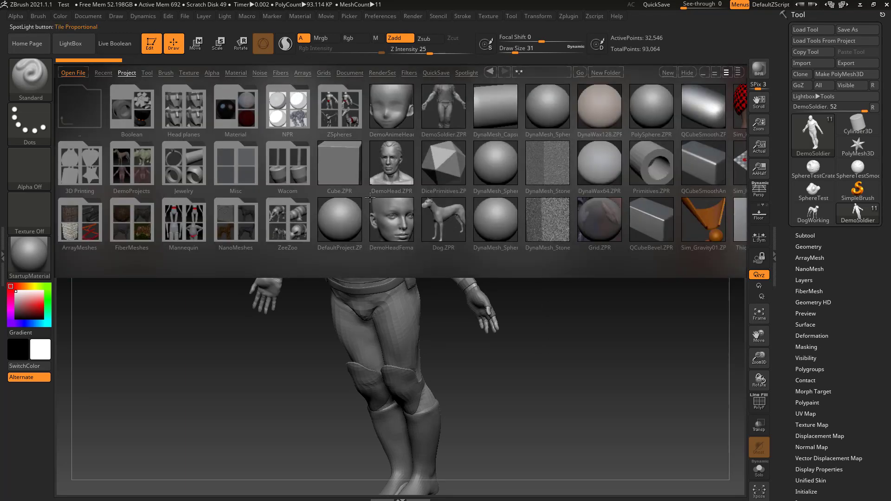
double_click(395, 104)
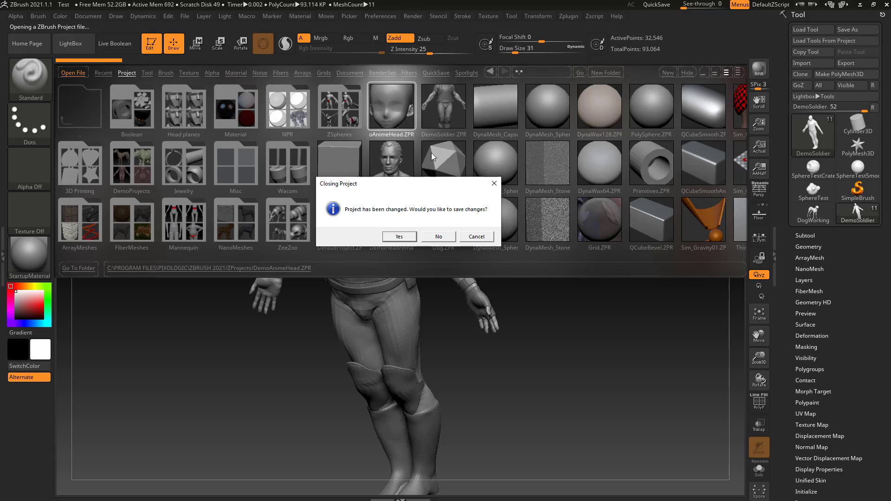
click(433, 237)
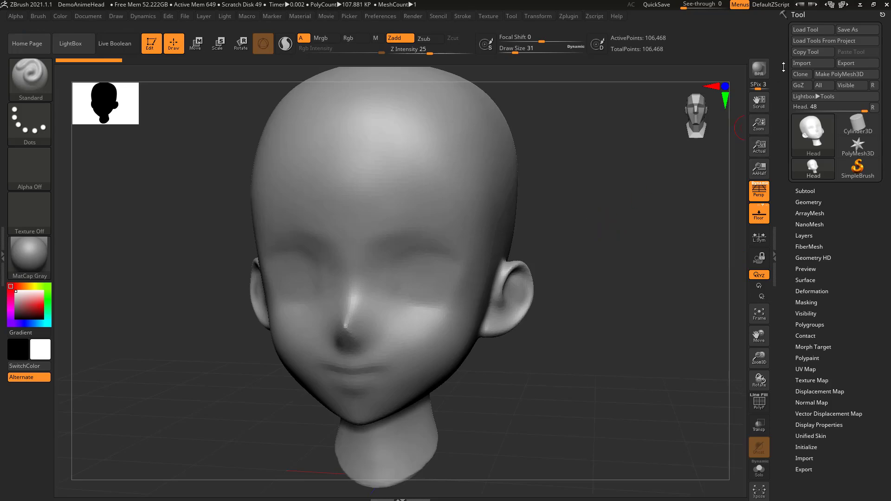
Load DogWorking.ztl from the Desktop into the anime head project and switch between the head and the dog
click(819, 30)
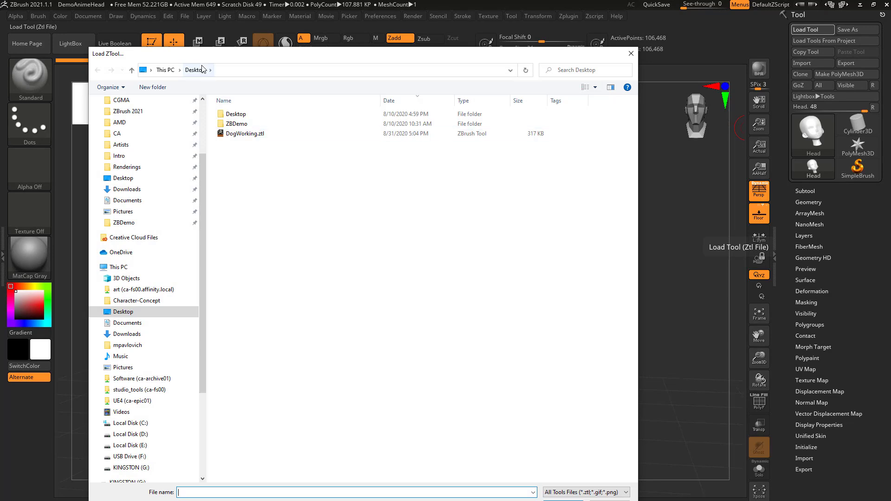
double_click(232, 133)
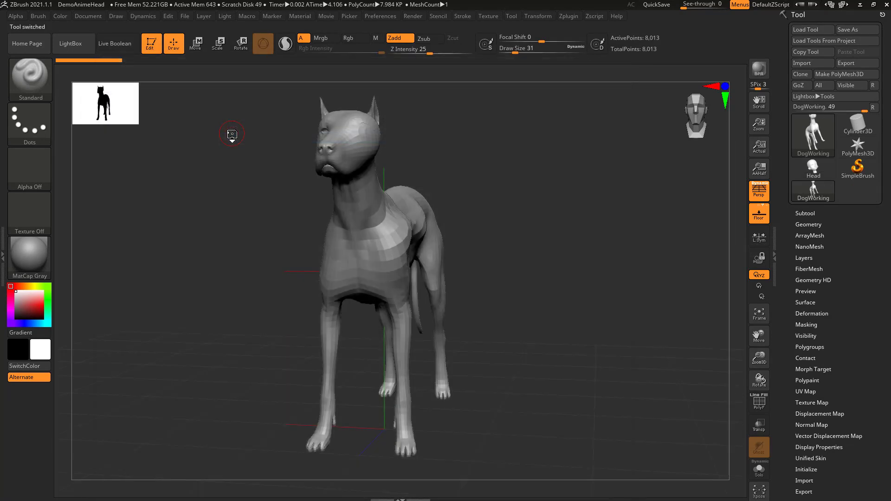
click(813, 171)
click(805, 197)
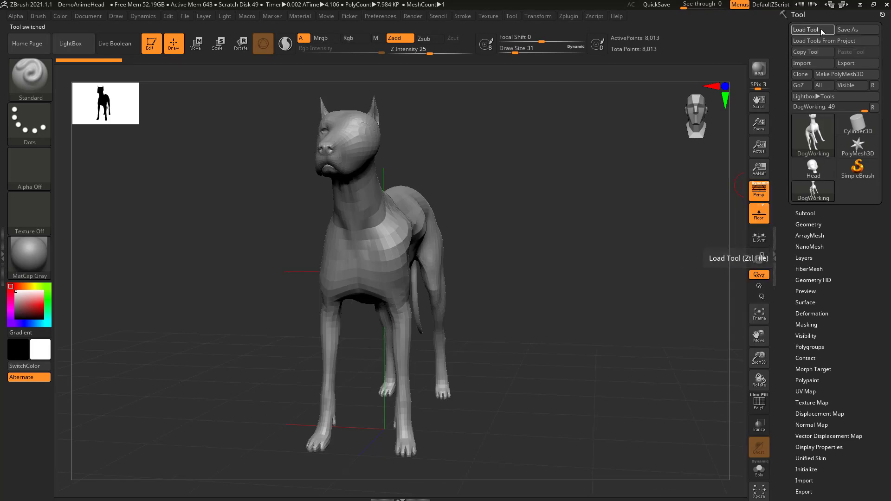
Load SphereTest.ztl from the ZTools folder of the ZBrush 2021 installation
click(817, 29)
scroll(191, 197, up, 2)
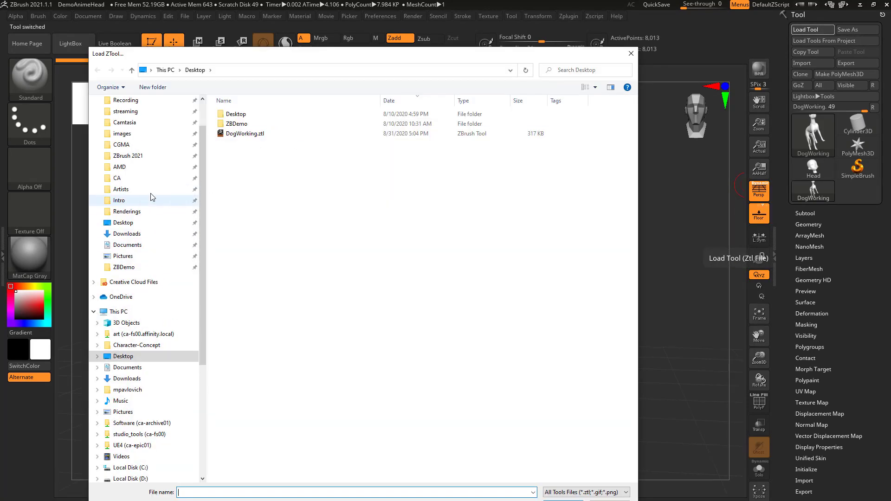
click(150, 158)
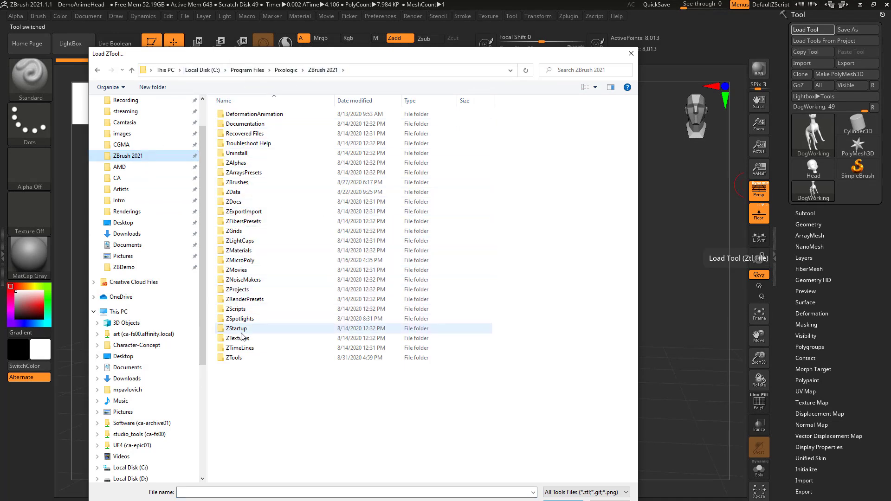
double_click(235, 358)
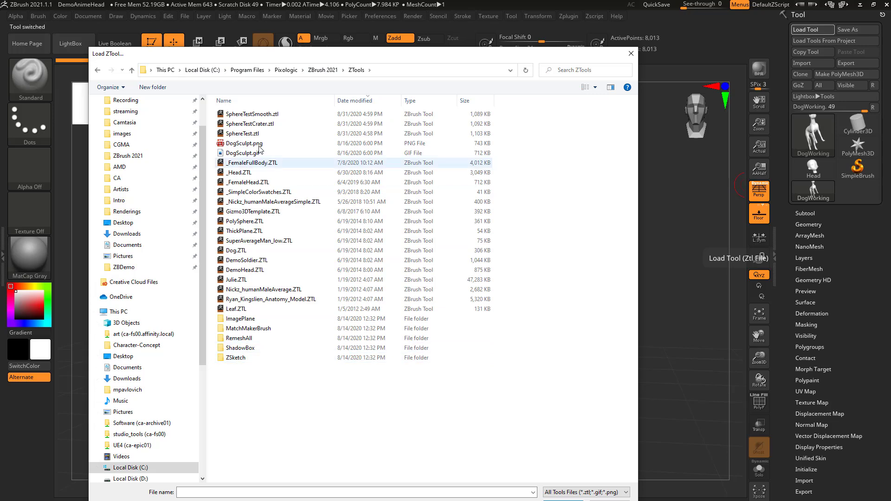
double_click(243, 134)
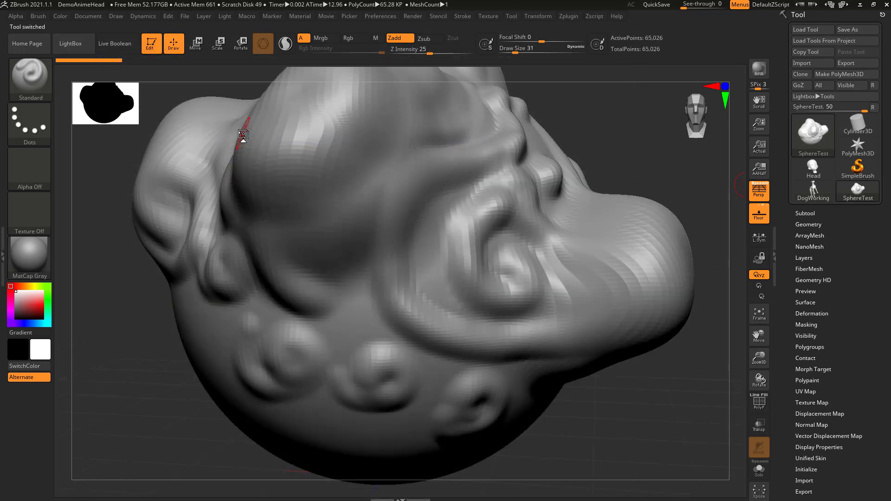
Load the SphereTestCrater tool from the LightBox library and switch among the loaded dog and sphere tools
key(comma)
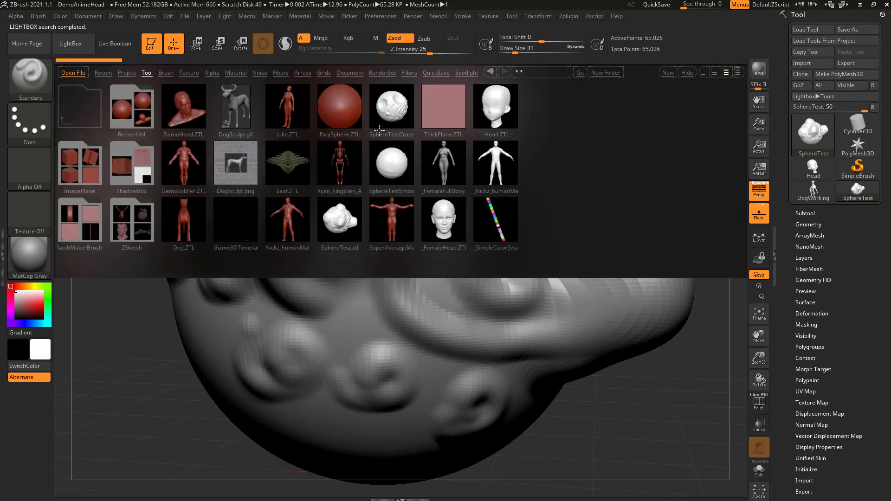
double_click(392, 108)
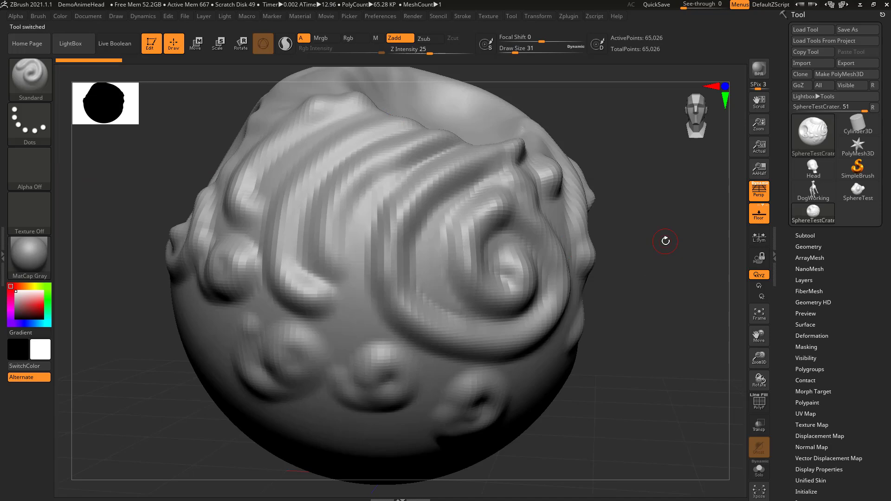
drag(663, 239, 637, 187)
click(812, 188)
click(813, 211)
click(845, 193)
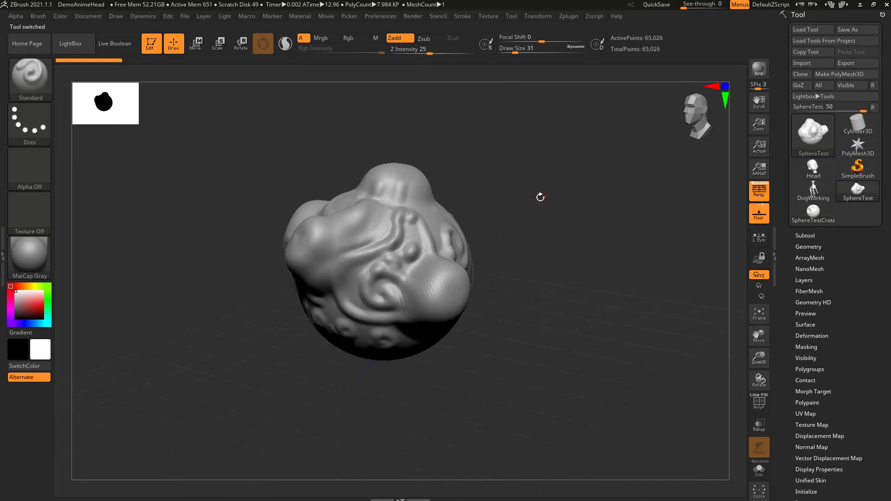
Reopen the DemoAnimeHead.ZPR project from the LightBox library without saving the current project
key(comma)
click(127, 74)
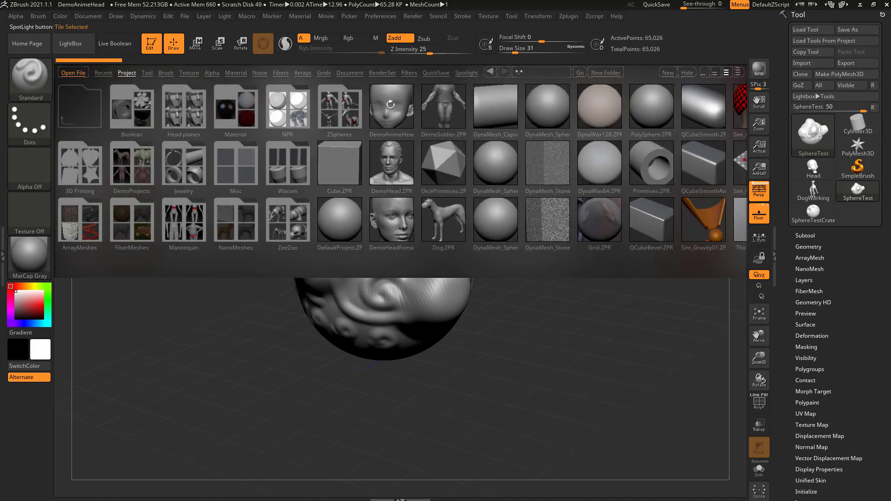
double_click(385, 116)
click(438, 237)
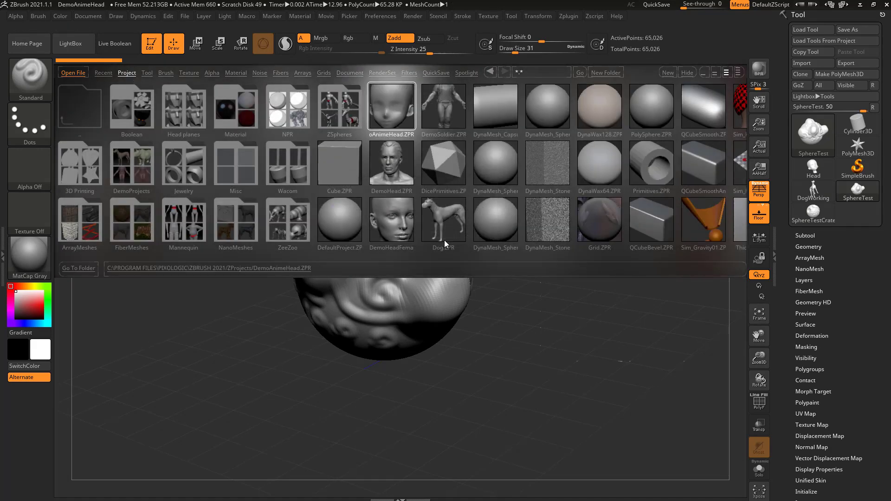
alt+drag(662, 238, 597, 235)
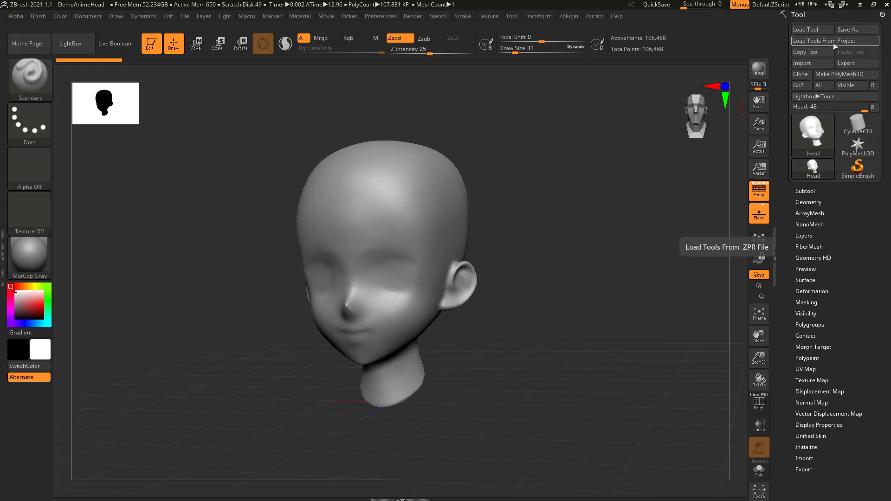
drag(511, 180, 556, 188)
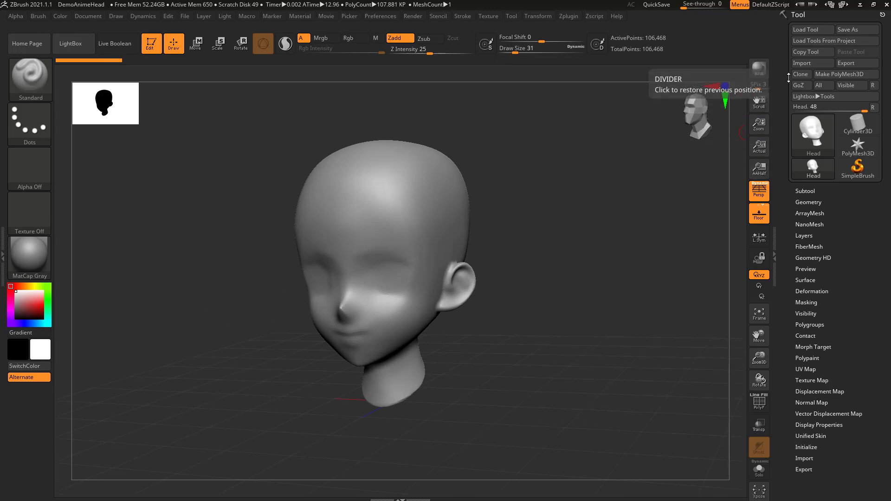
Load all tools from the Desktop project Test.zpr into the current session, check several of them, and return to Head
click(824, 41)
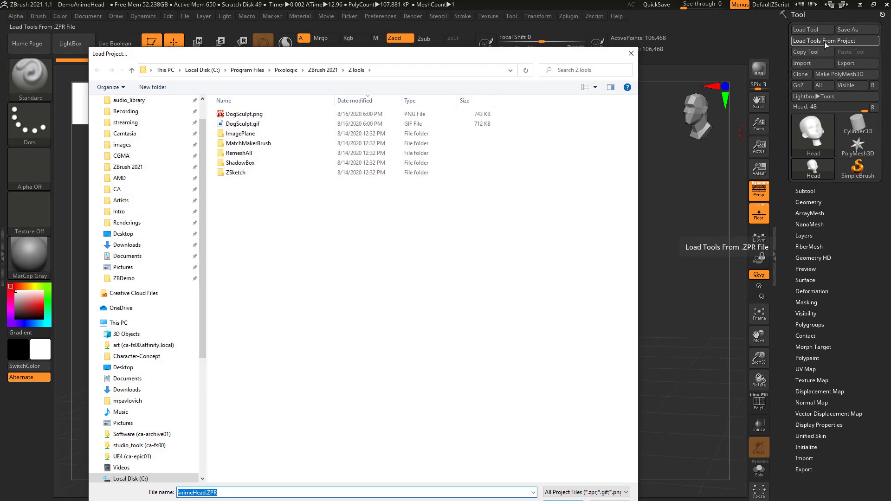
click(138, 235)
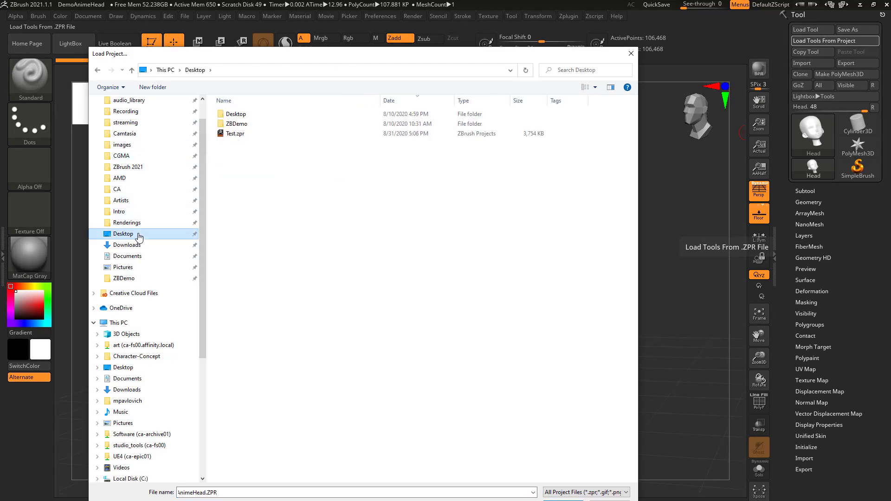
double_click(237, 134)
click(801, 135)
click(813, 166)
click(812, 189)
click(857, 188)
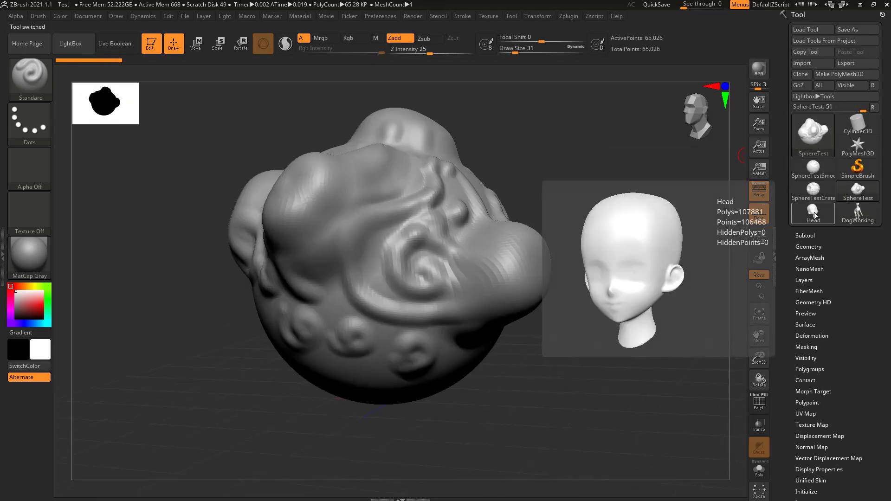
click(814, 214)
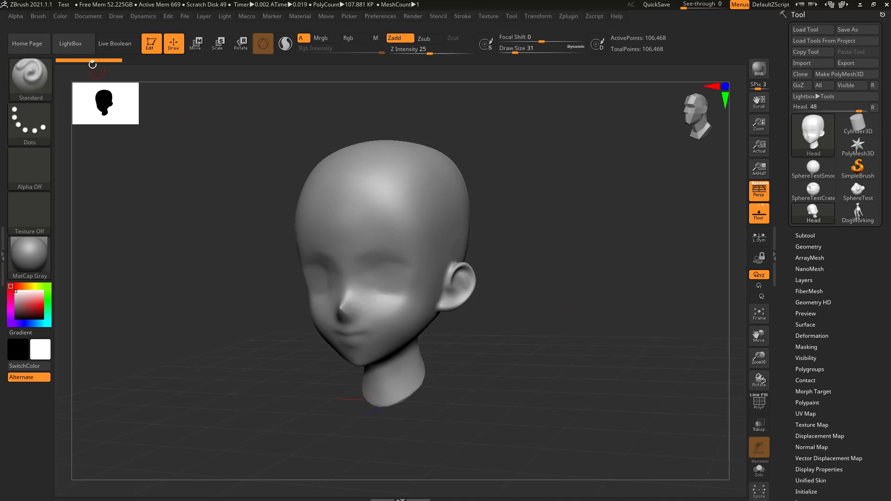
Bring up the save dialog for the canvas as ZBrush Document.ZBR in ZDoc (*.zbr) format, and close it
click(87, 14)
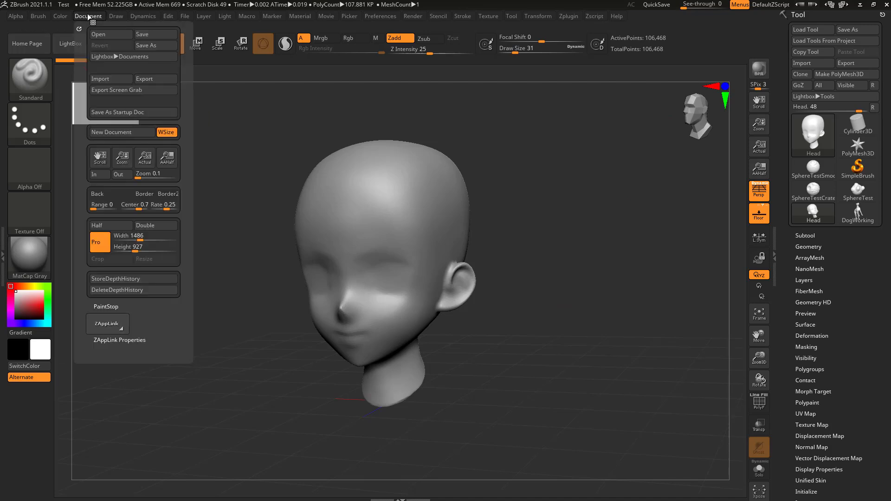
click(156, 46)
click(126, 70)
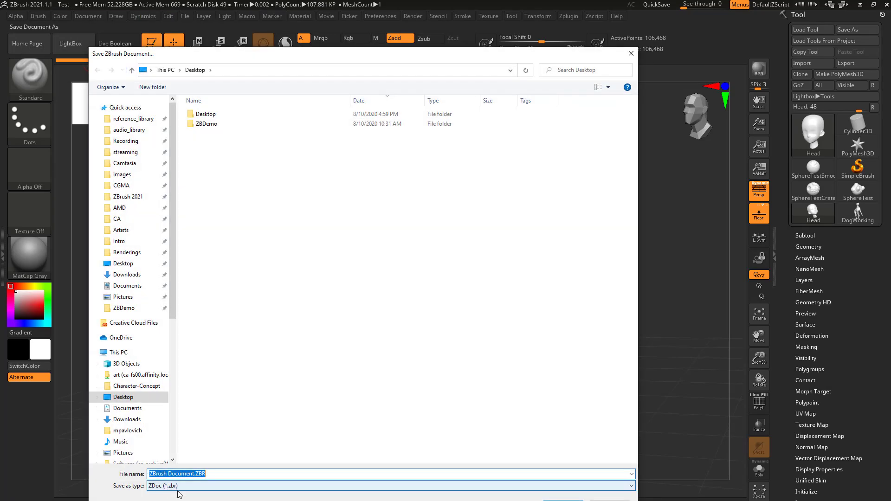
key(Return)
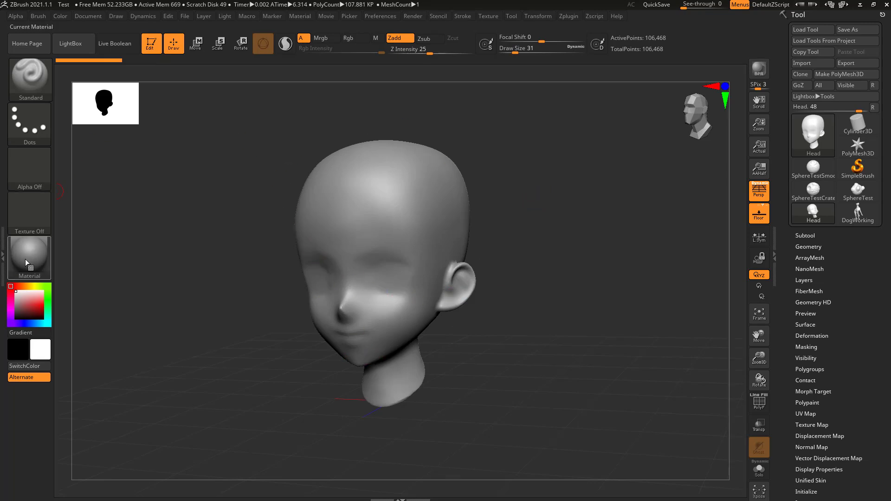
mouse_move(22, 261)
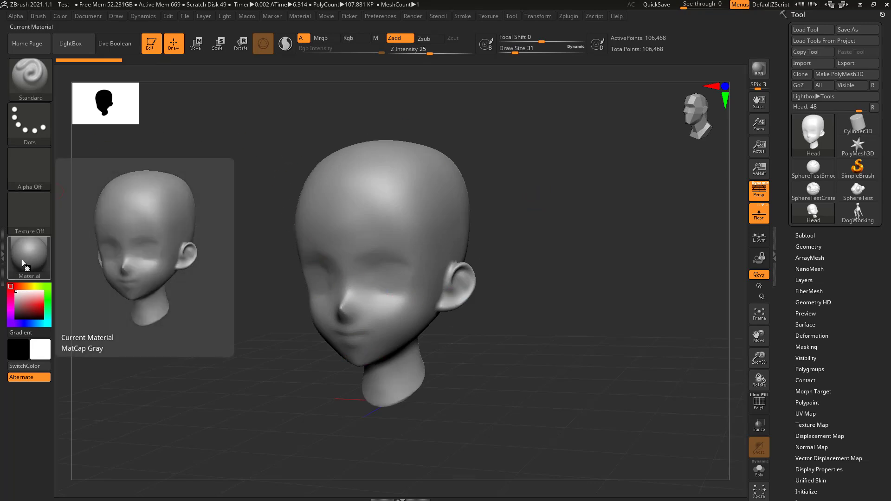
Bring up the save dialog for the whole project as DemoAnimeHead.ZPR on the Desktop, and close it
click(222, 17)
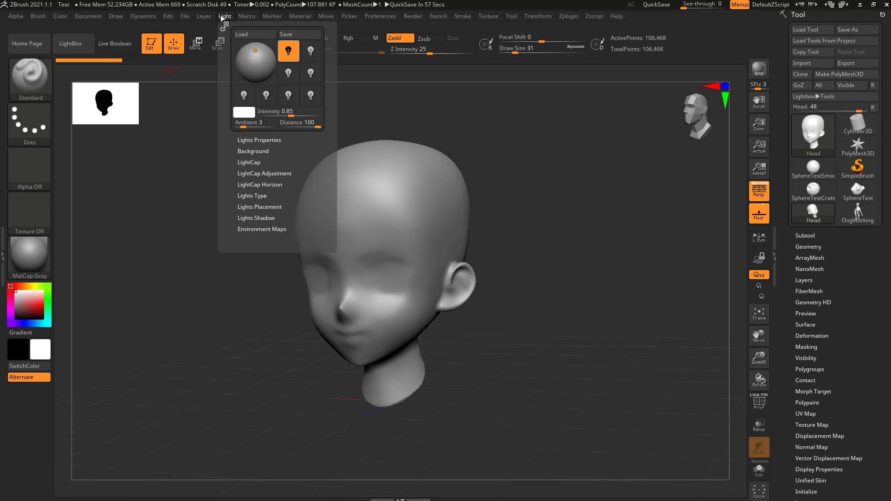
click(185, 16)
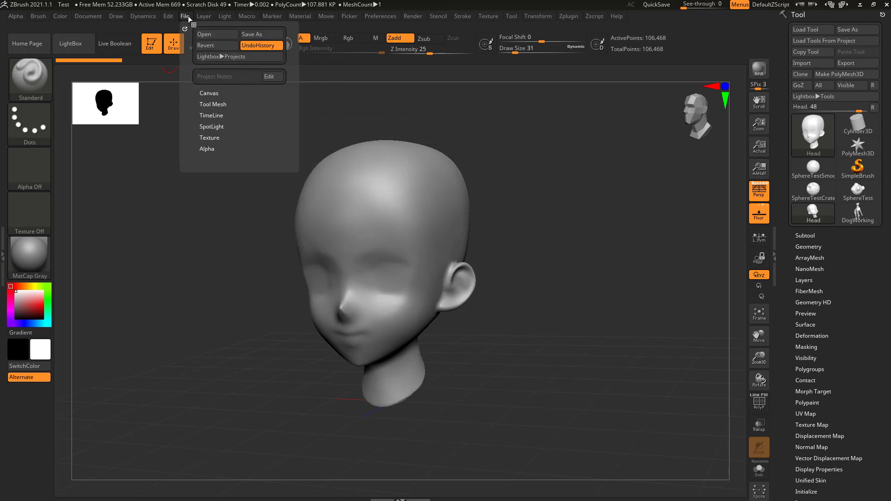
click(254, 35)
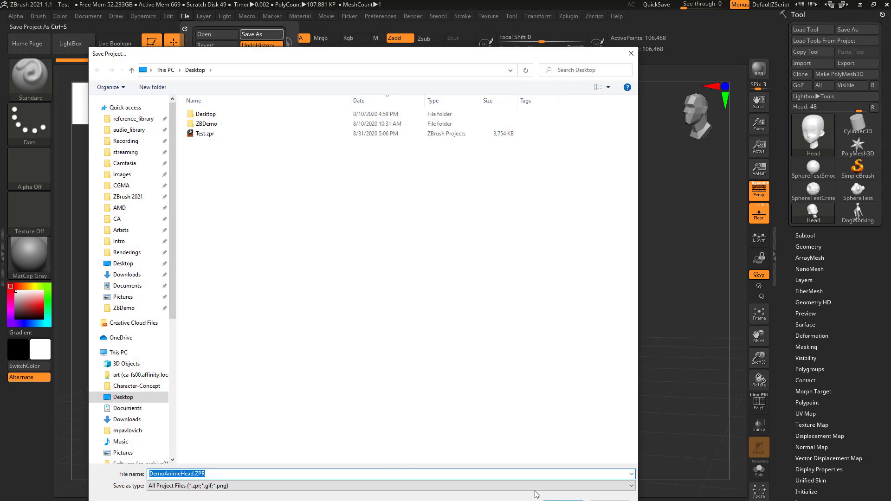
click(570, 499)
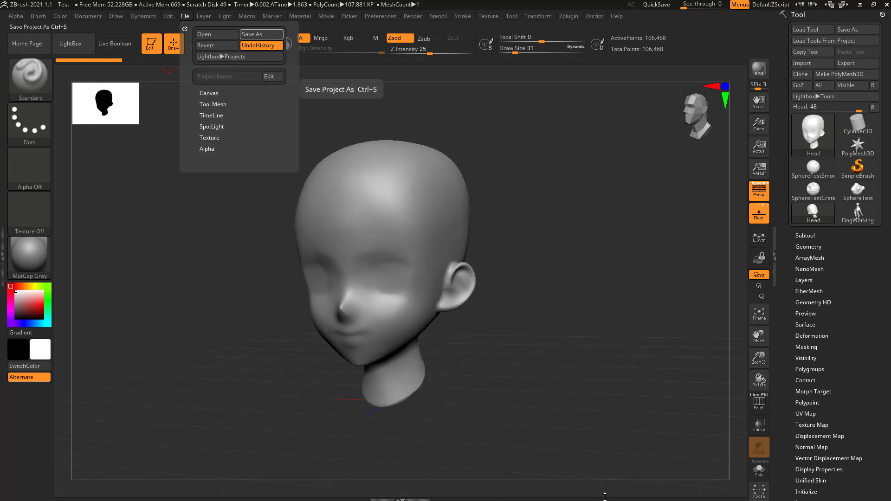
Examine the file options for projects, the canvas document and the tool mesh, expanding the Canvas and Tool Mesh groups
click(95, 15)
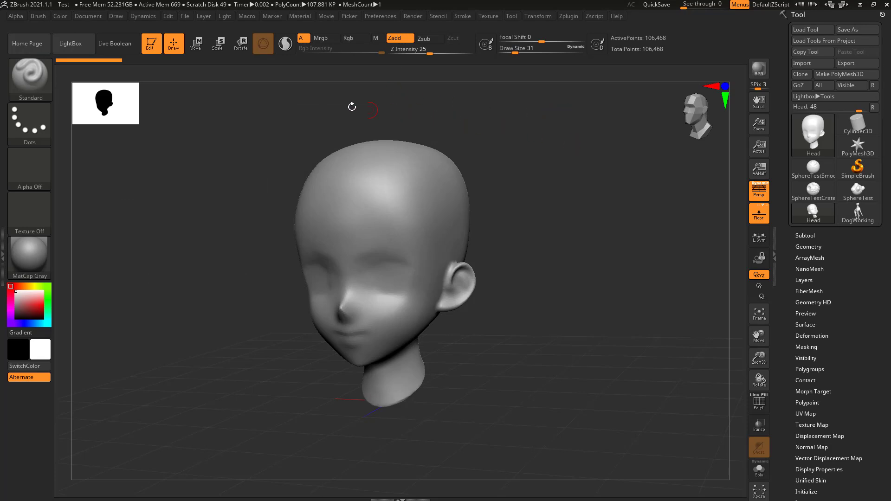
click(184, 16)
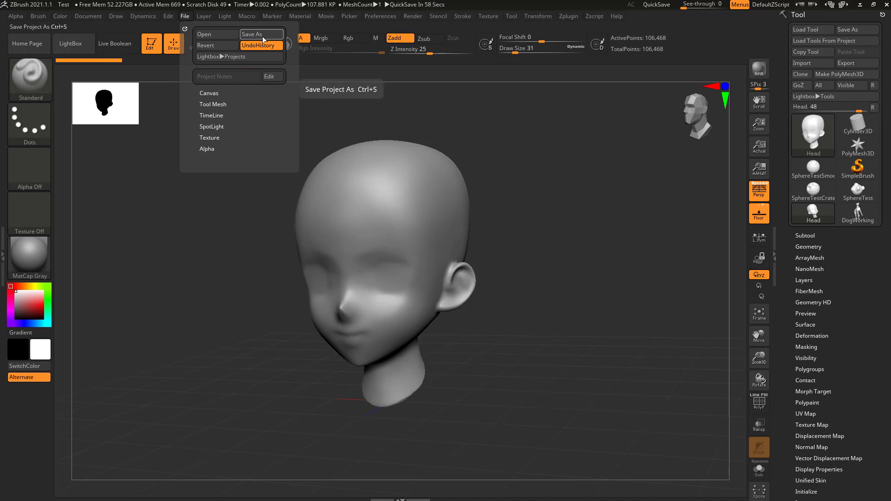
click(209, 93)
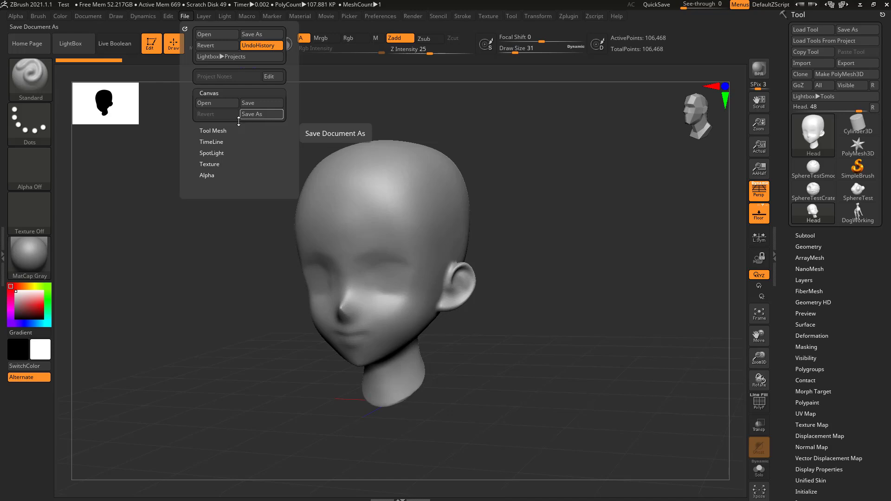
click(217, 130)
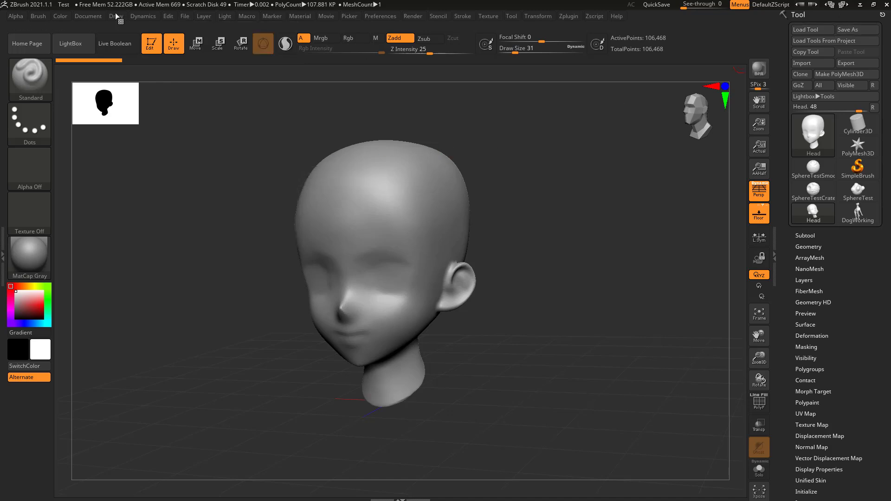
click(85, 16)
click(185, 17)
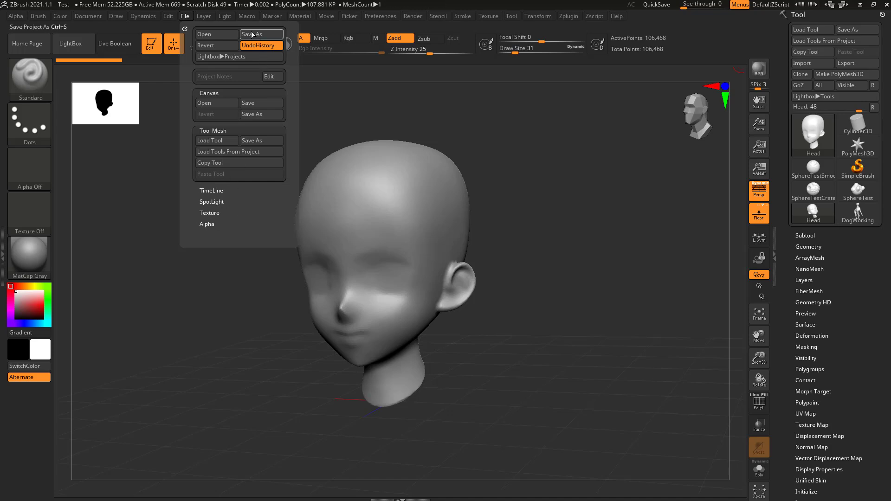
click(247, 156)
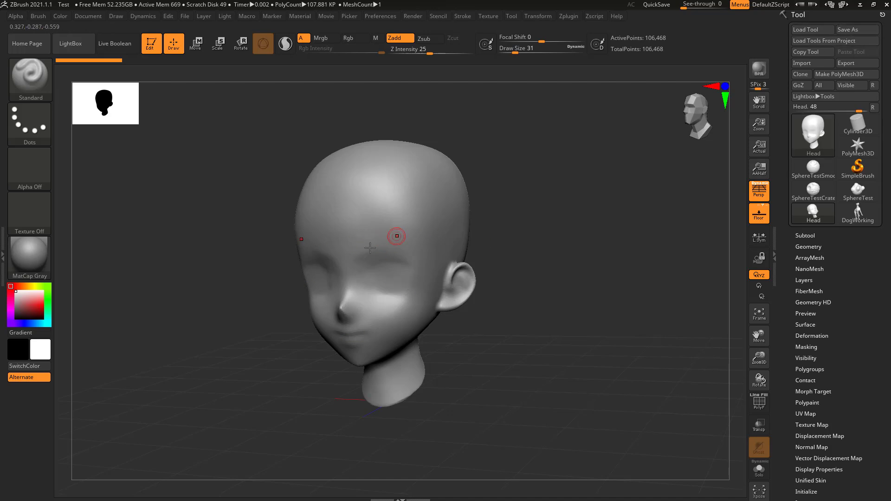
Turn the head to face front, set the draw size to 71, and carve symmetrical eye sockets and a mouth with the Standard brush
mouse_move(546, 317)
mouse_down()
mouse_move(563, 232)
mouse_move(547, 242)
mouse_up()
key(bracketright)
key(bracketright)
key(bracketright)
key(bracketright)
mouse_move(420, 271)
alt+mouse_down()
mouse_move(346, 274)
mouse_move(420, 274)
mouse_move(343, 255)
mouse_move(415, 274)
alt+mouse_up()
mouse_move(369, 323)
alt+mouse_down()
mouse_move(350, 309)
mouse_move(399, 316)
mouse_move(352, 320)
mouse_move(407, 314)
alt+mouse_up()
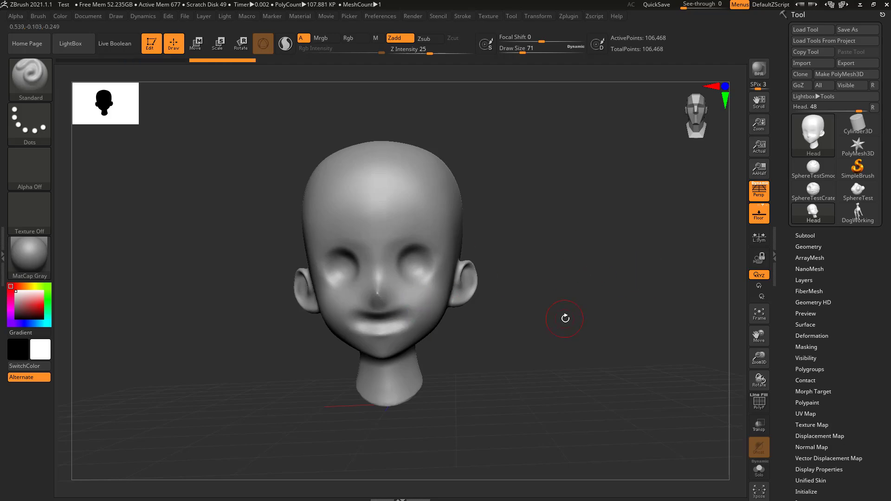
Check the tool save dialog for Head.ZTL on the Desktop, and QuickSave the current session
click(842, 31)
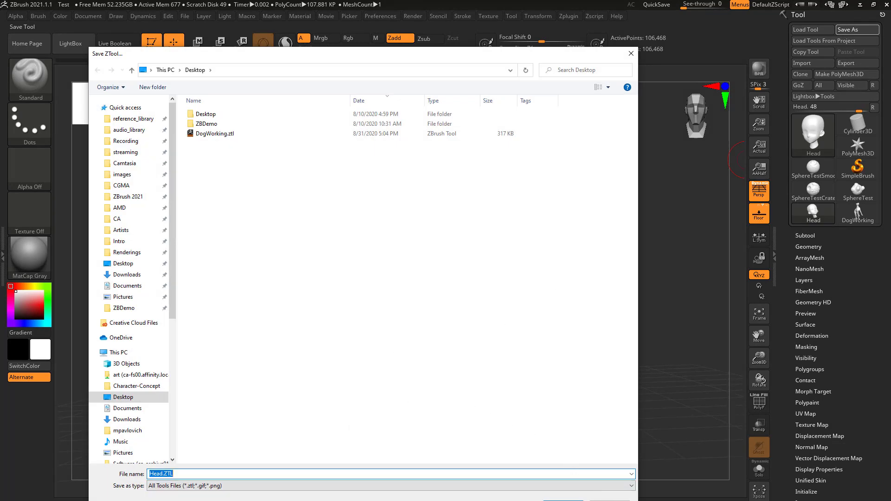
click(563, 500)
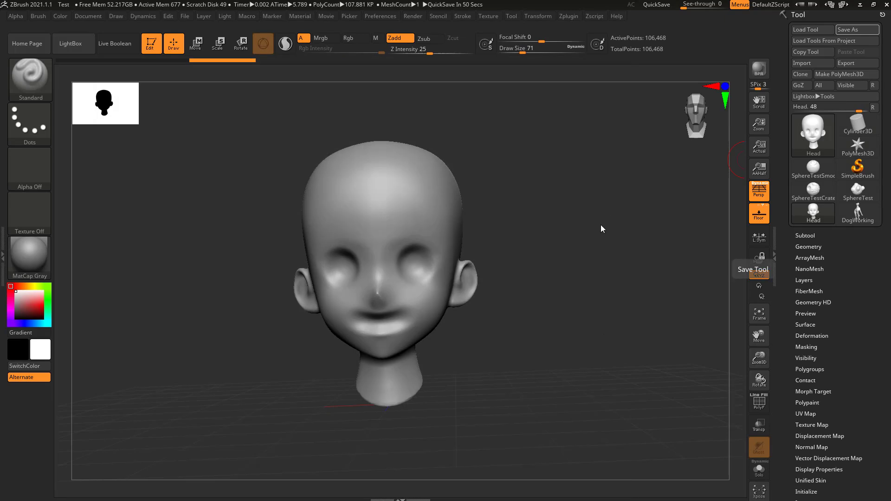
click(653, 5)
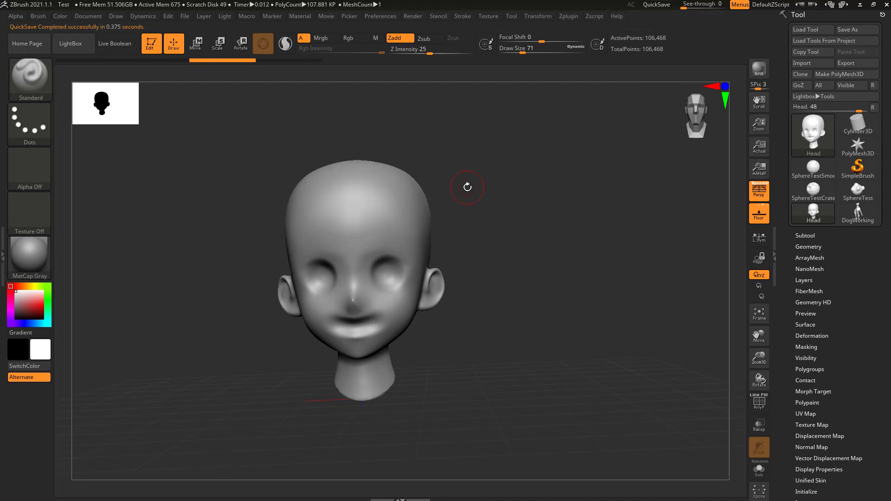
Review the QuickSave projects in LightBox and in File Explorer's ZBrushData2021\QuickSave folder, including their file sizes
key(comma)
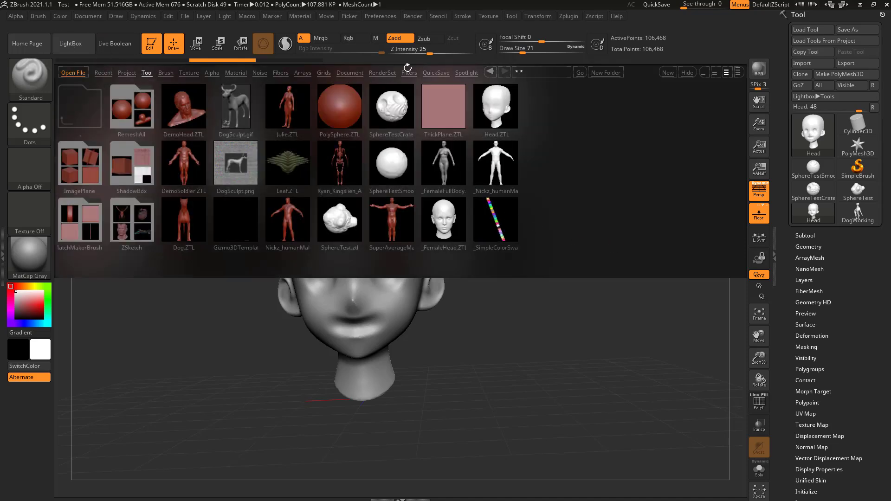
click(439, 73)
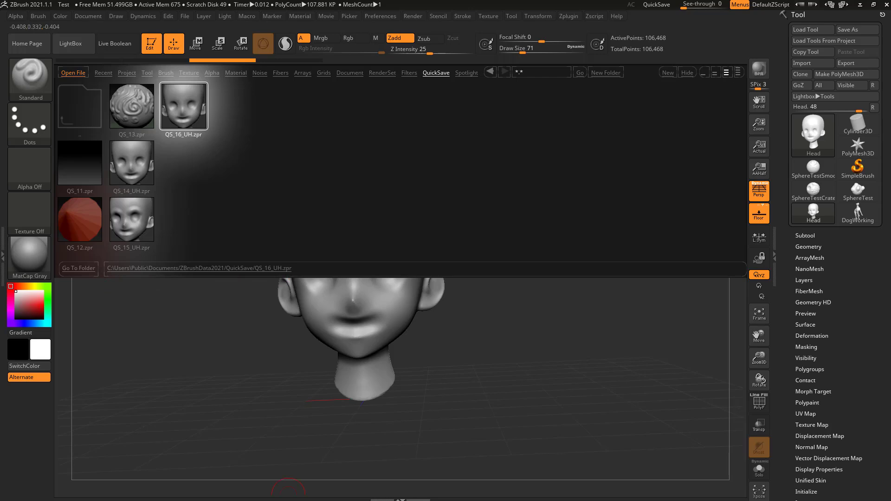
click(250, 181)
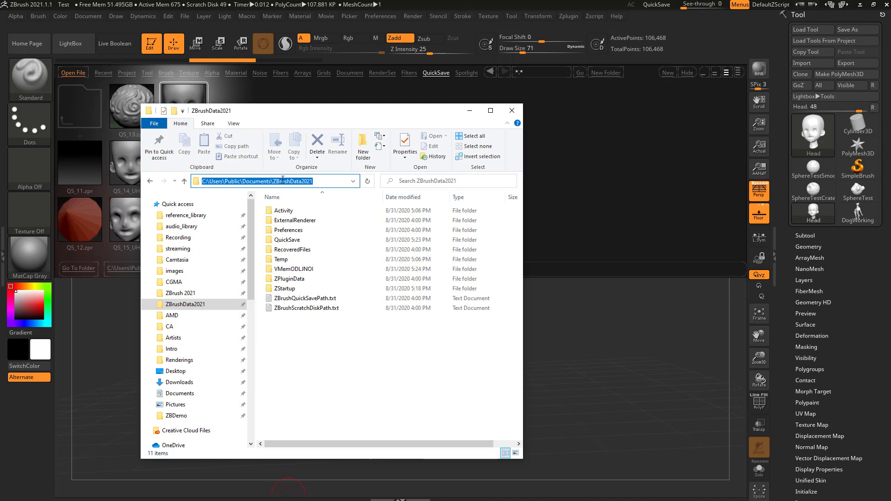
double_click(287, 240)
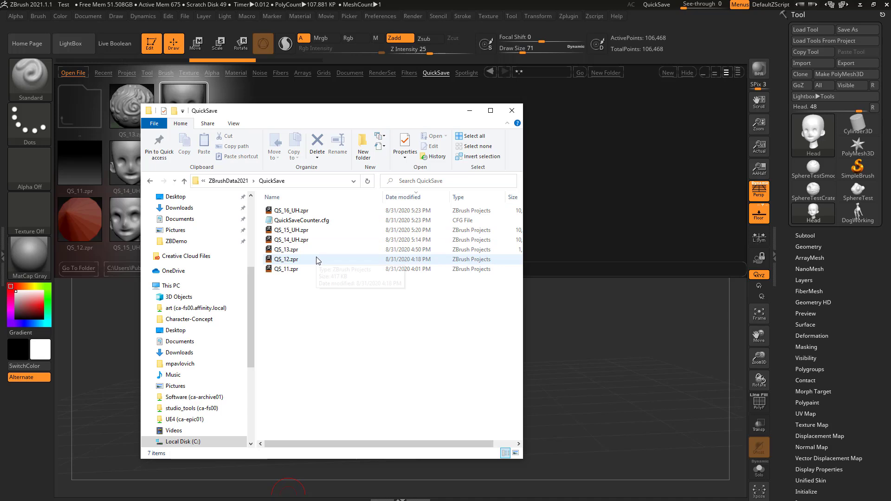
drag(523, 294, 605, 296)
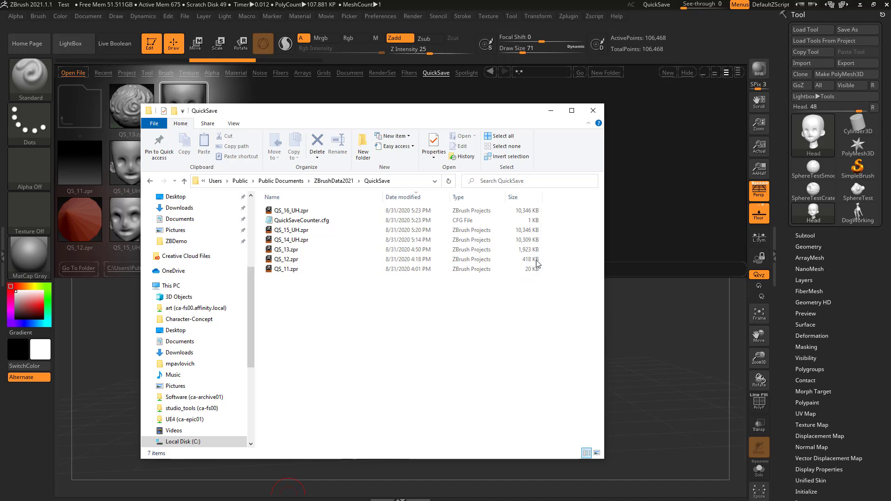
click(596, 111)
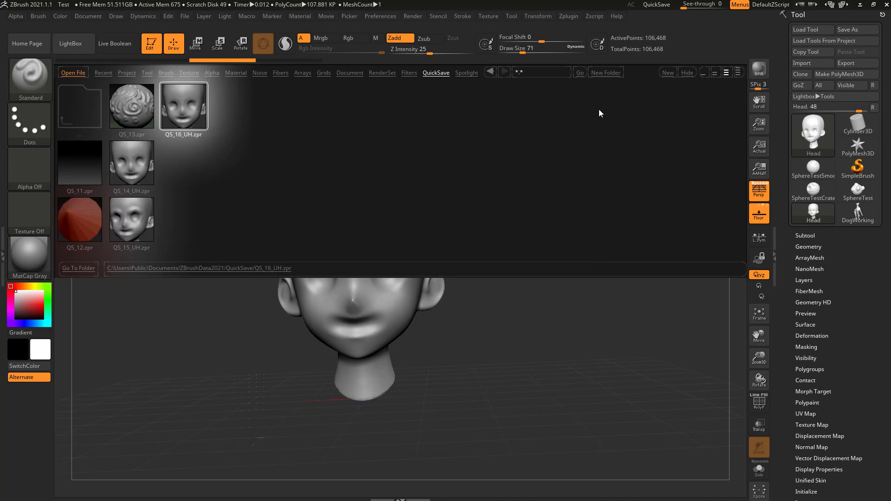
Set Max QuickSave Files to 50 in the QuickSave preferences
click(387, 17)
scroll(392, 227, down, 5)
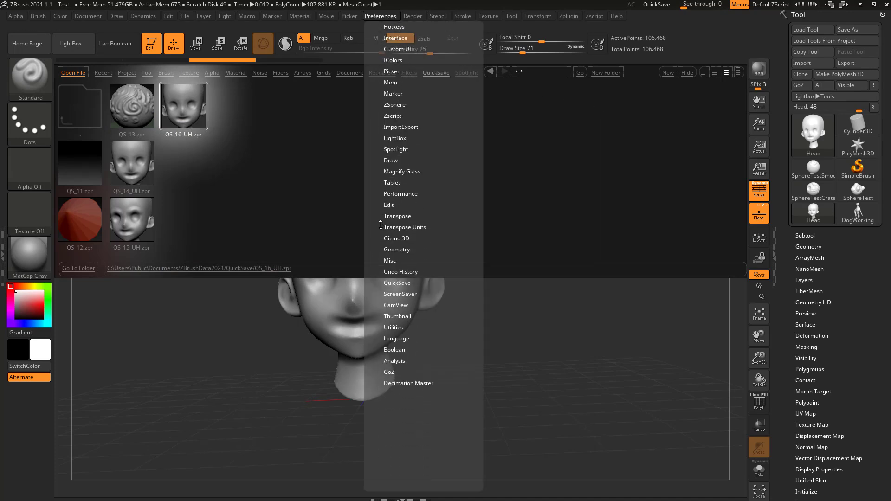
key(shift)
click(396, 279)
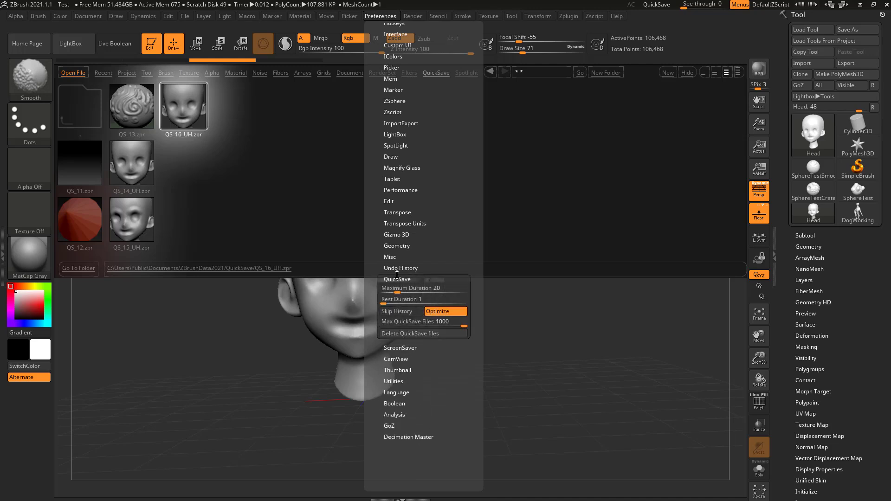
scroll(377, 262, down, 1)
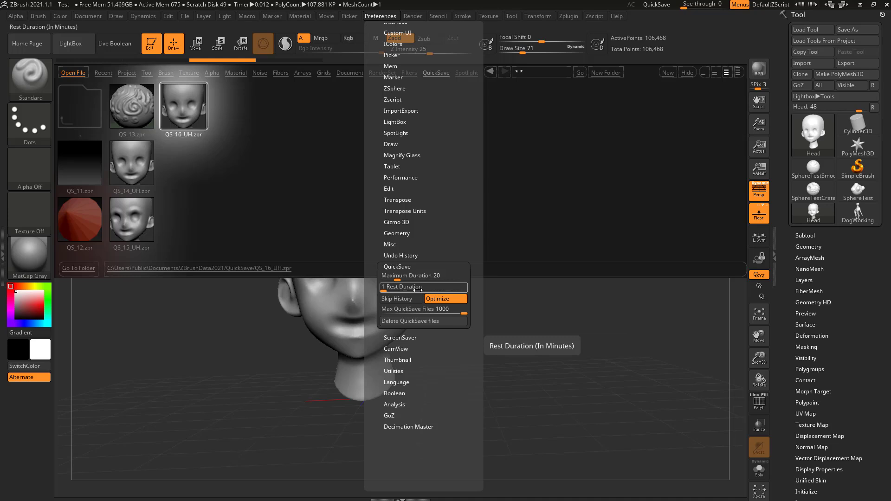
click(427, 313)
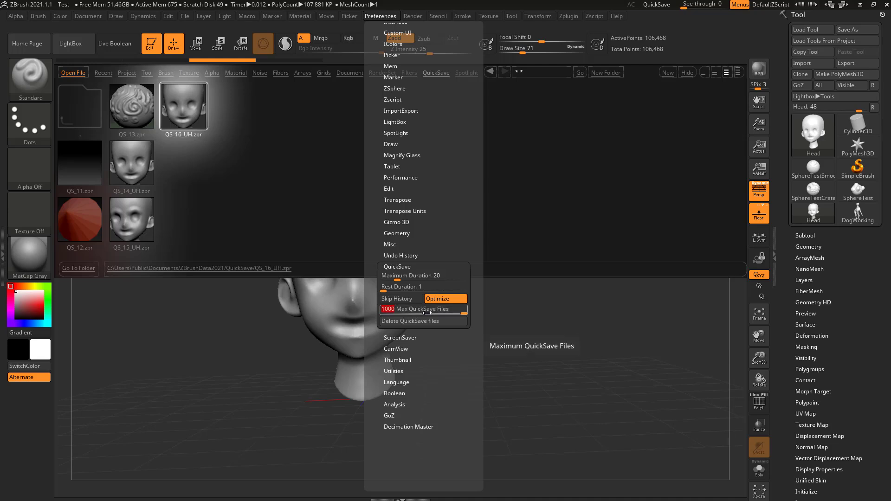
text(50)
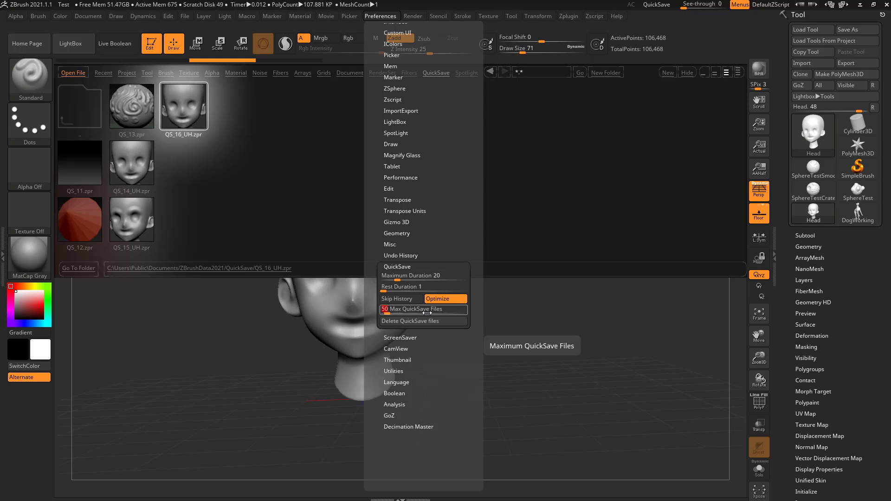
key(Return)
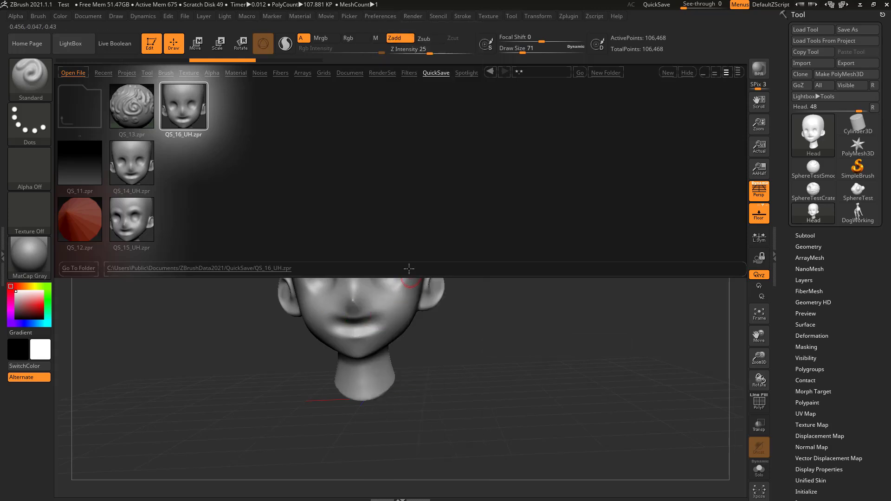
Store the current configuration so the QuickSave preference is kept
click(376, 15)
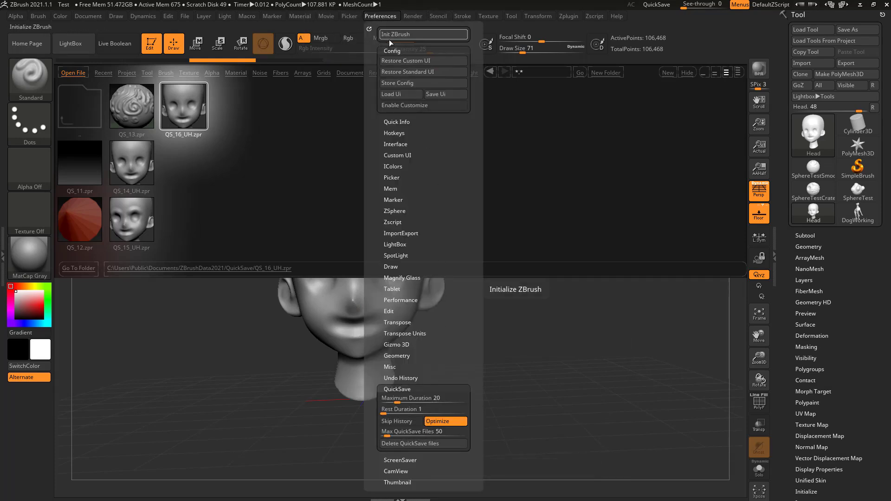
click(397, 82)
click(471, 237)
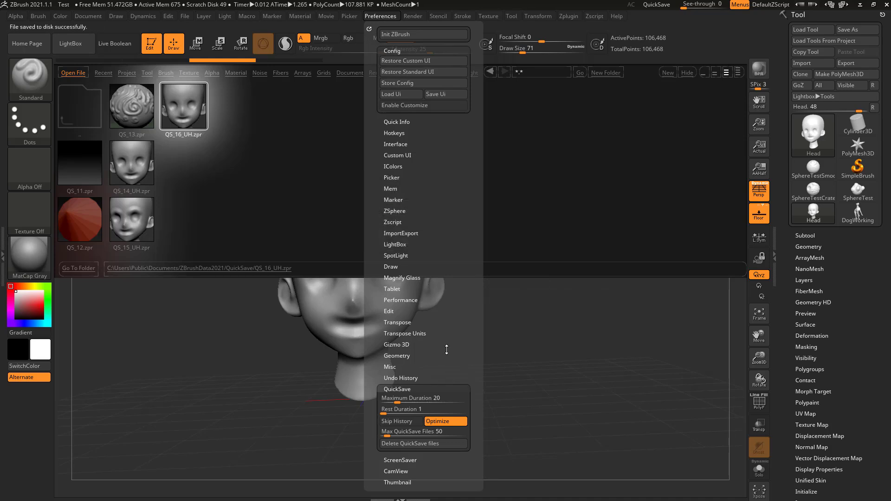
Turn the ScreenSaver off in the preferences and store the configuration again
scroll(446, 351, down, 5)
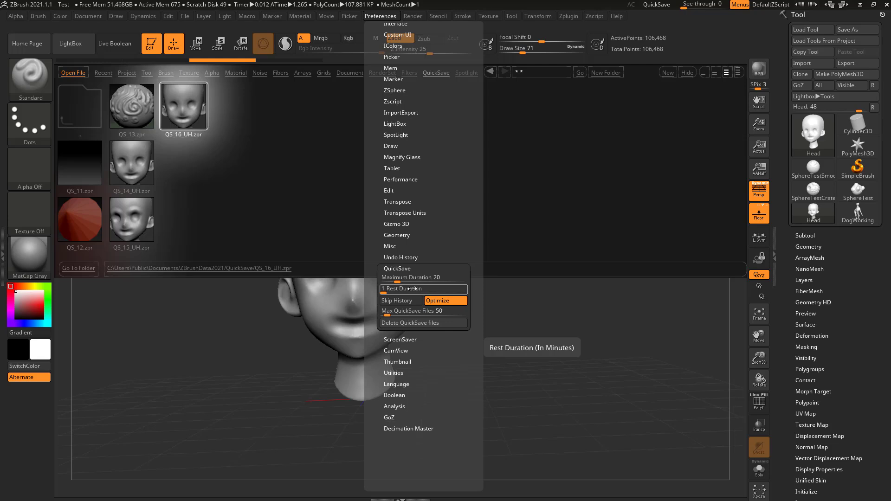
click(398, 339)
scroll(417, 312, up, 5)
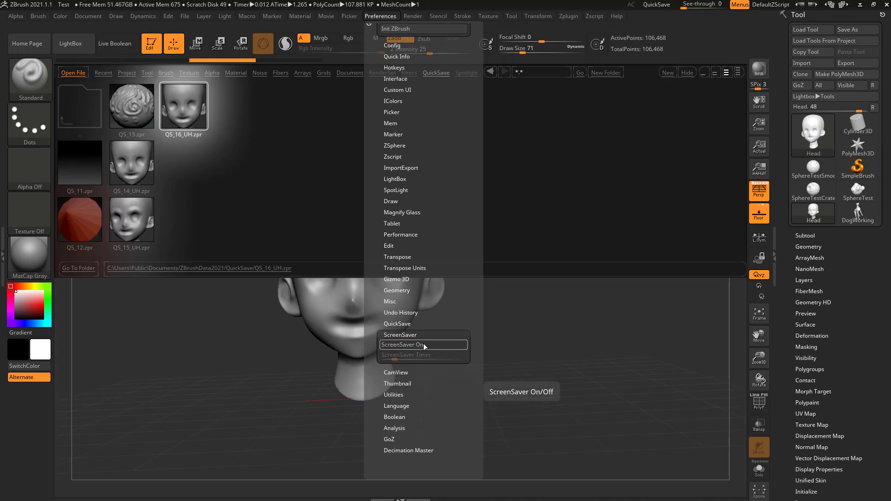
click(423, 343)
click(392, 46)
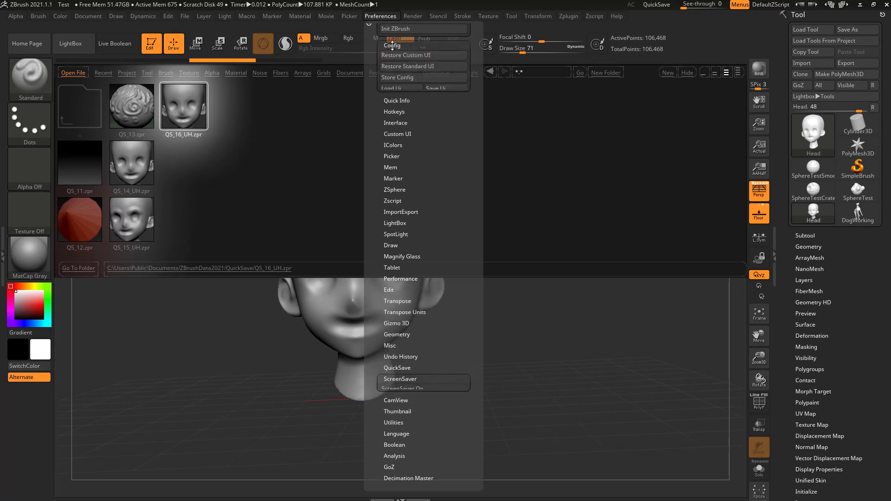
click(394, 77)
click(468, 237)
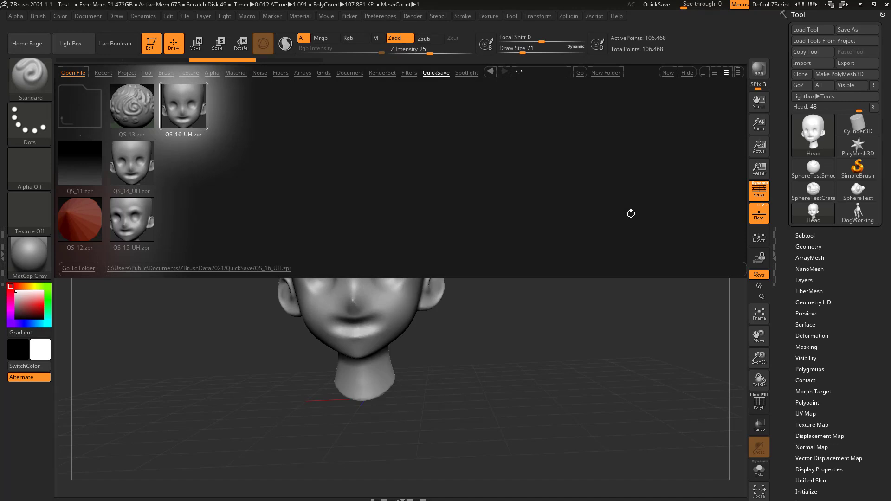
Refresh the list of QuickSave projects in LightBox
click(436, 73)
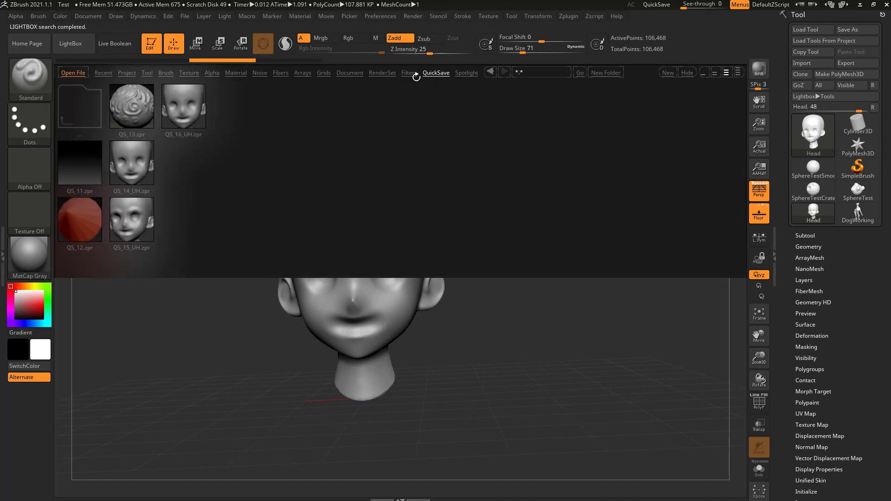